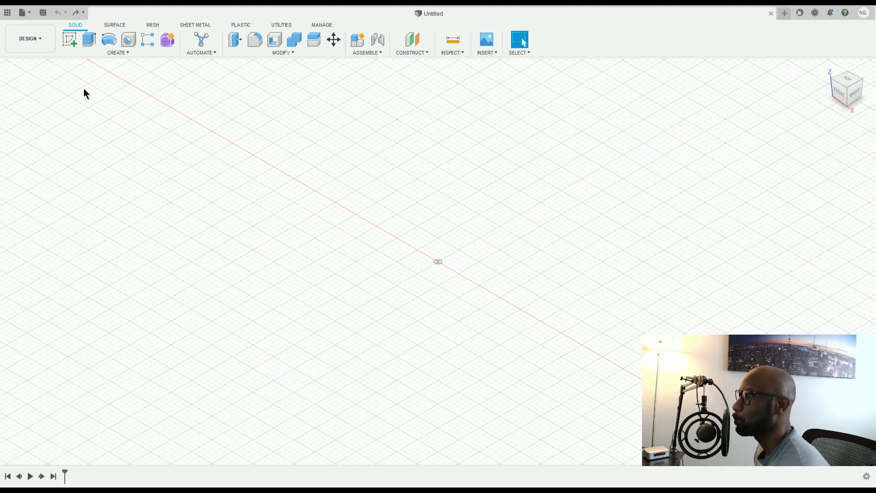
click(68, 41)
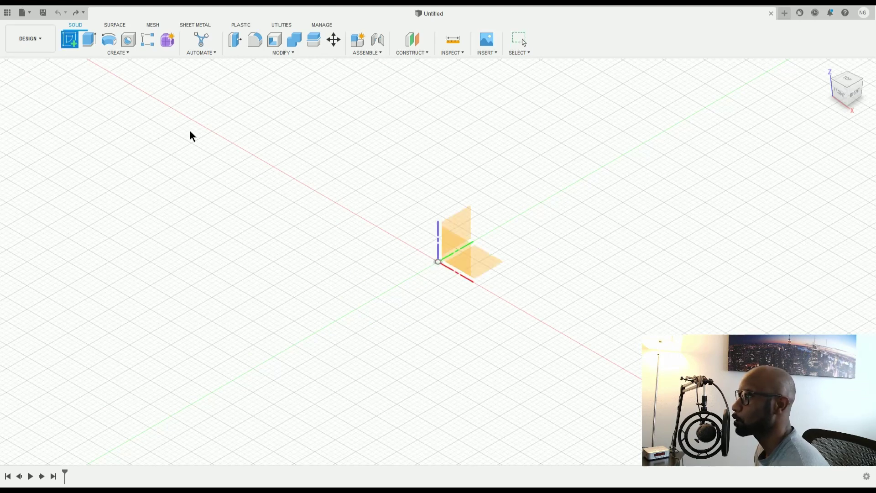
click(496, 270)
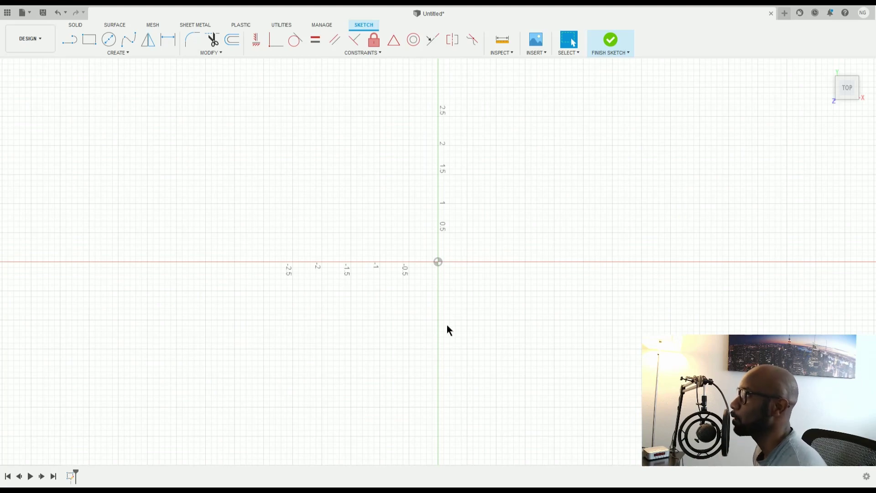
click(90, 42)
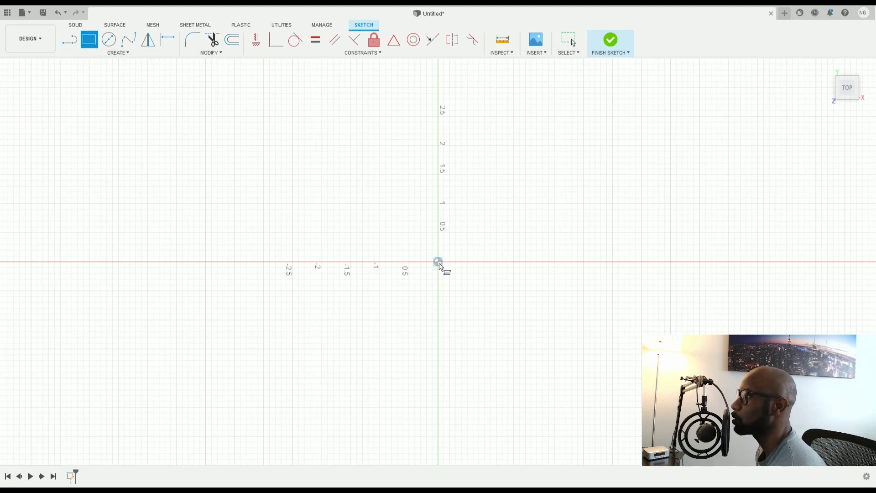
click(334, 140)
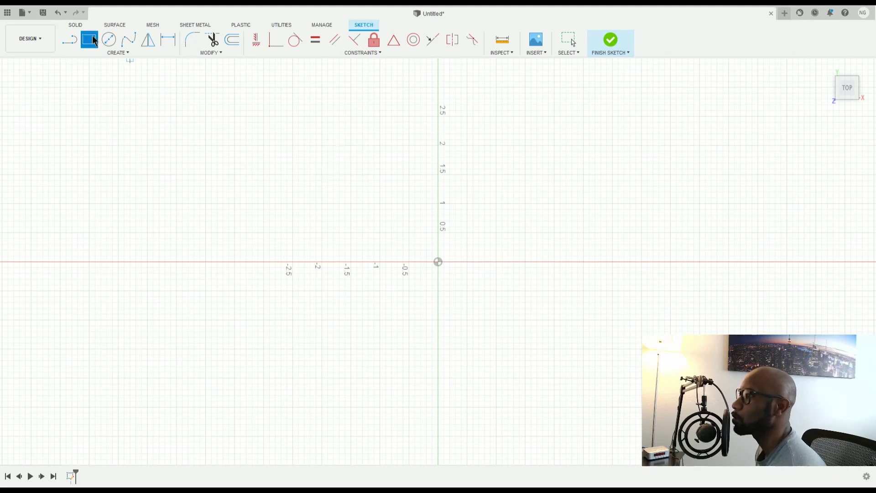
key(Escape)
click(612, 43)
key(ctrl+z)
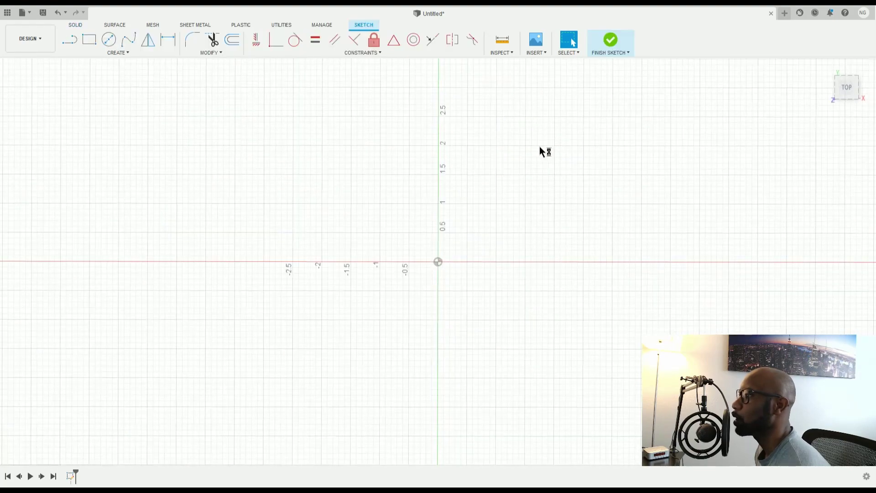
key(ctrl+z)
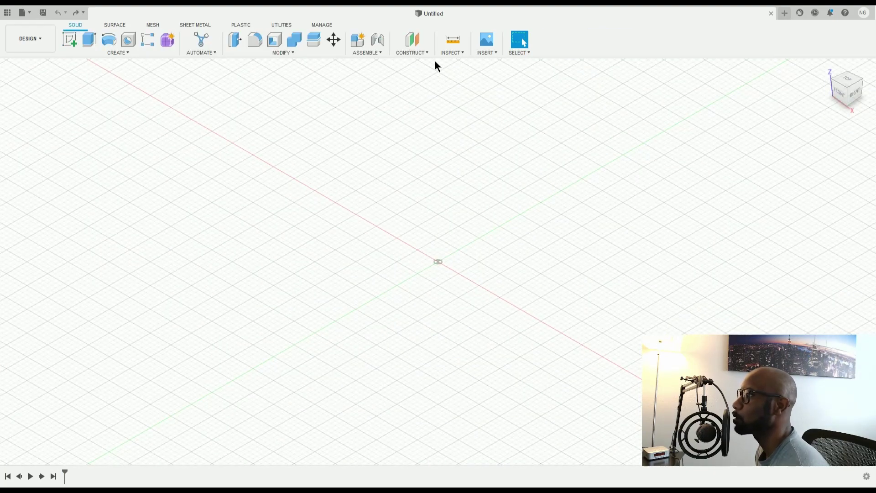
Step: Create a new component with the default settings and start a sketch in it on the horizontal XY plane
click(359, 40)
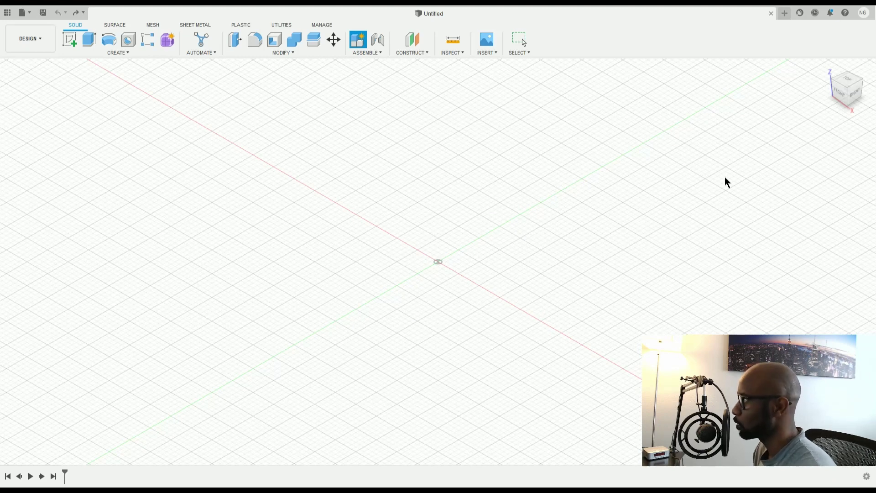
key(Return)
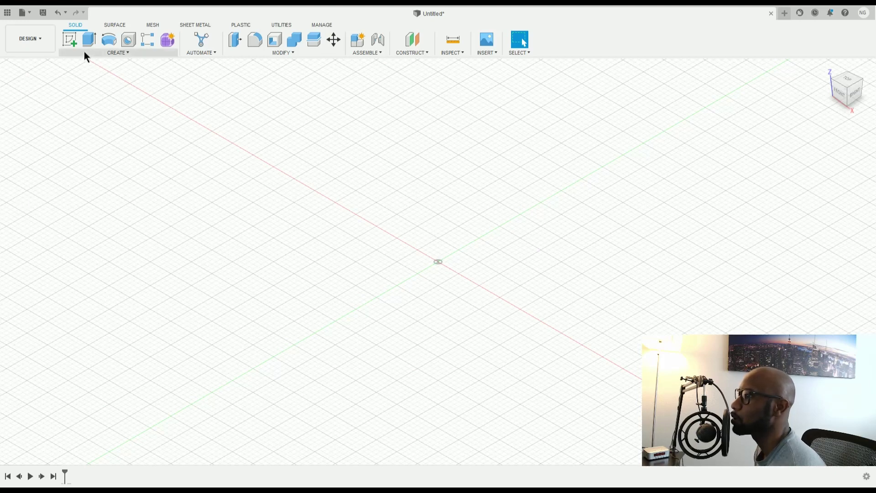
click(69, 40)
click(498, 262)
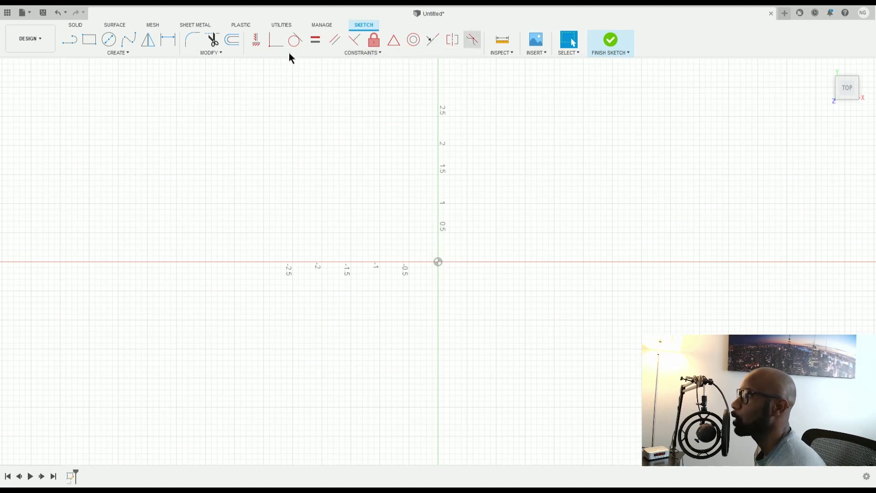
Step: Sketch a two-point rectangle about 5.3 units wide that encloses the origin
click(88, 41)
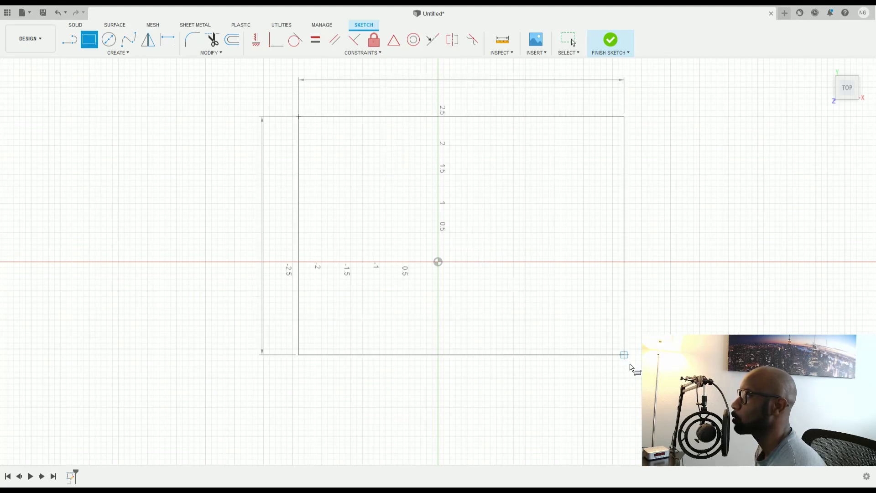
click(610, 372)
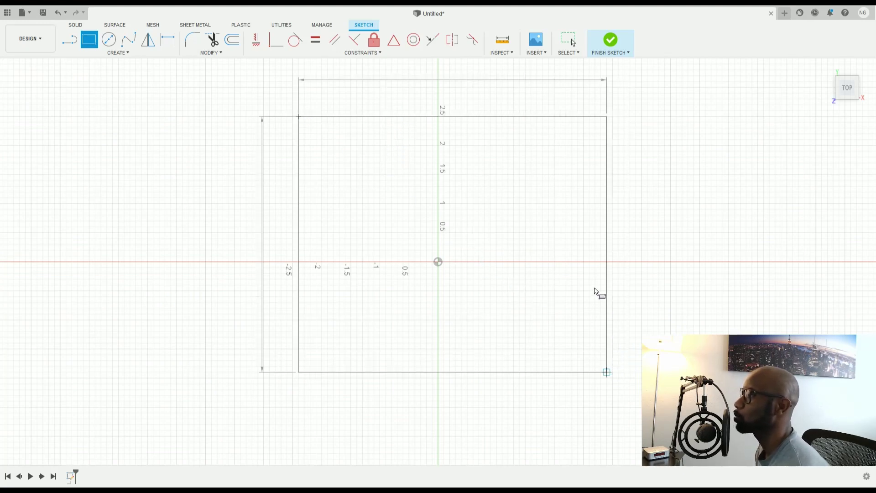
key(Escape)
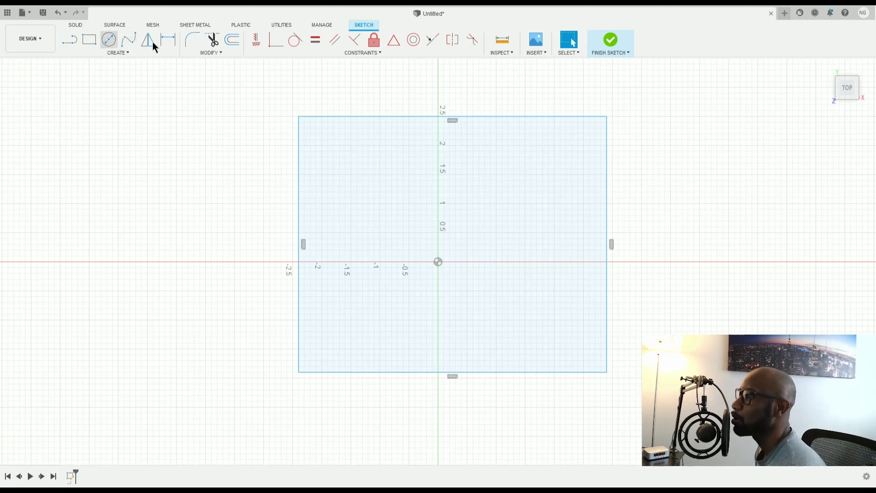
Step: Dimension the distance between the rectangle's upper and lower edges as 40, placing the dimension to the right of the rectangle
click(168, 41)
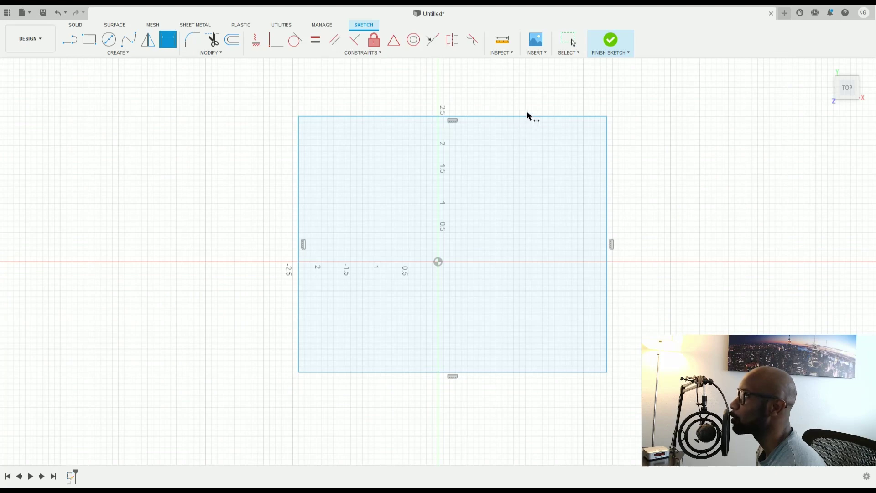
click(587, 119)
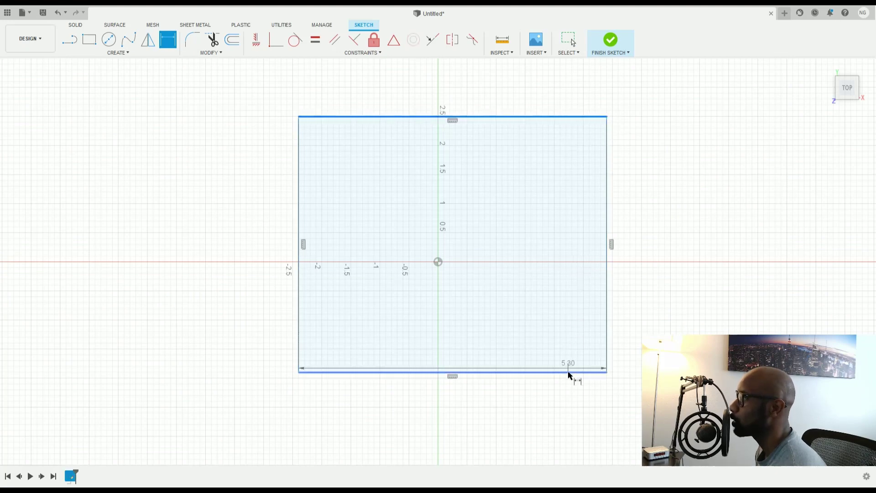
click(589, 373)
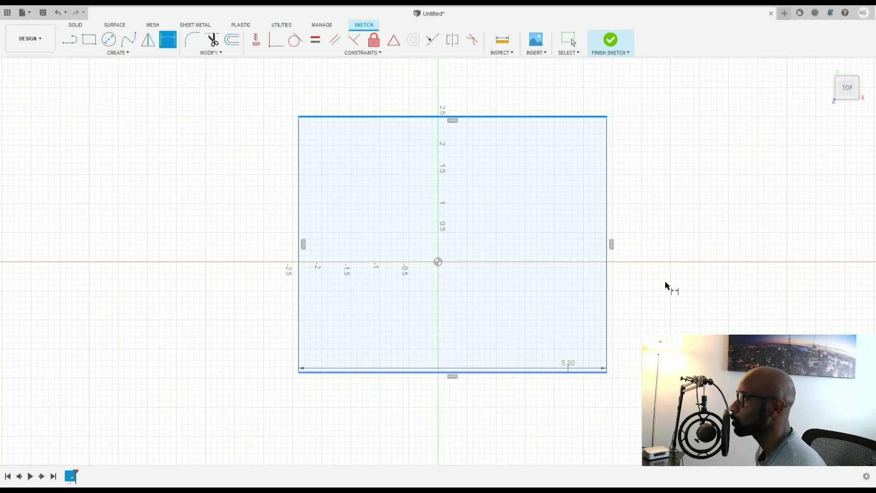
click(666, 243)
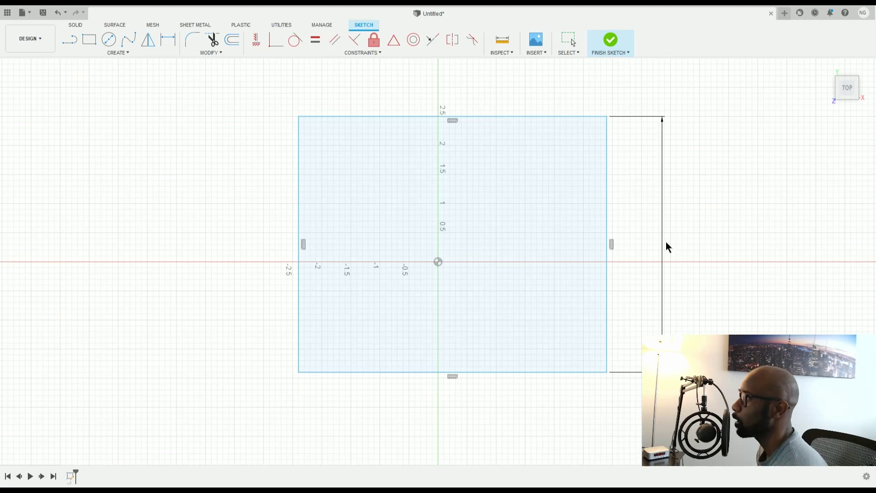
click(666, 241)
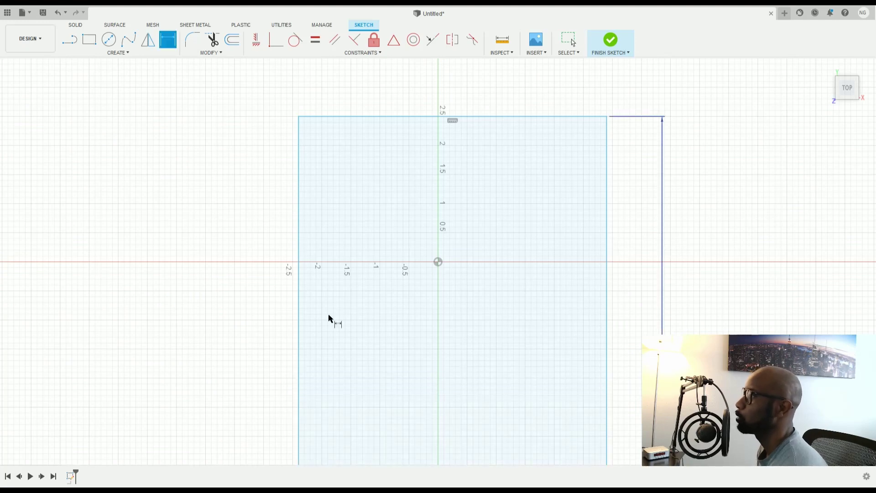
scroll(328, 313, up, 3)
scroll(440, 349, down, 8)
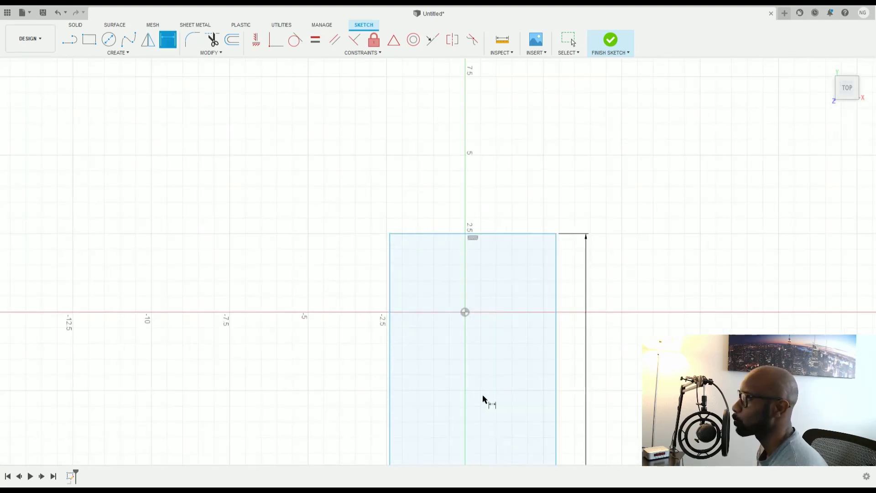
key(Escape)
middle_drag(484, 338, 487, 176)
key(d)
scroll(497, 168, up, 2)
scroll(496, 173, up, 3)
scroll(507, 188, down, 6)
scroll(508, 187, down, 4)
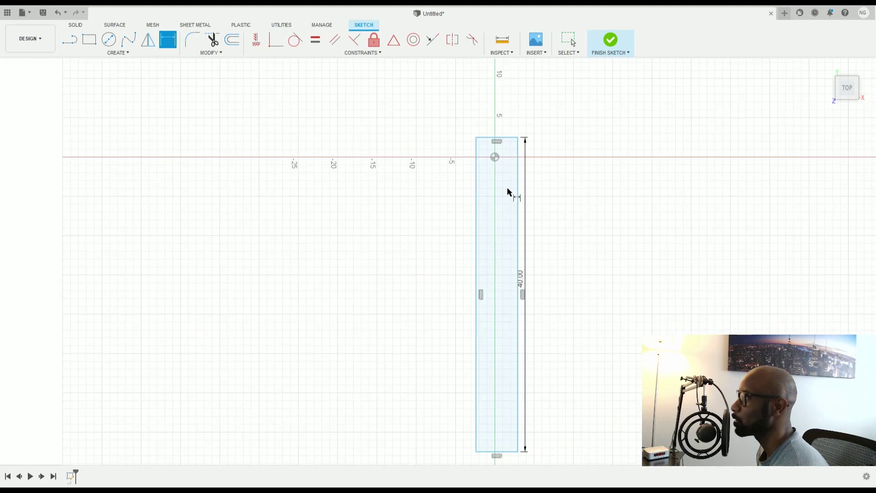
click(512, 143)
click(511, 427)
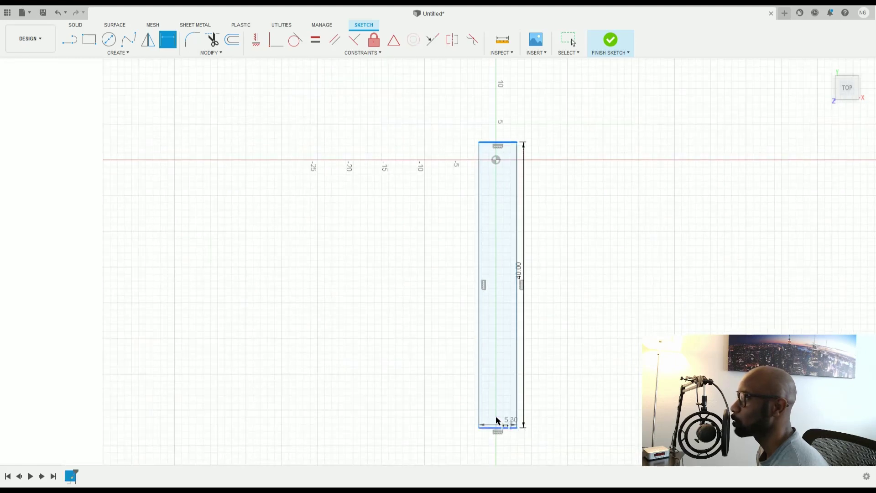
key(Escape)
key(Escape)
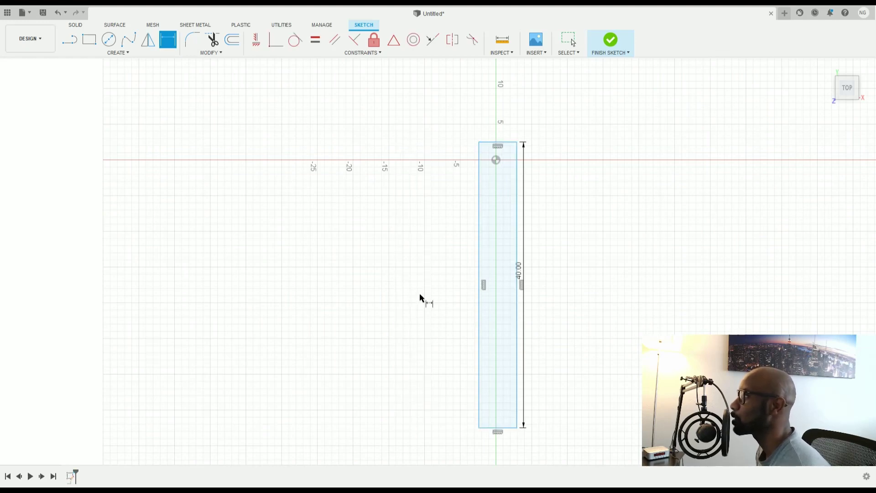
Step: Dimension the rectangle's width between its two vertical edges as 40 and move the height dimension farther out from the rectangle
click(481, 221)
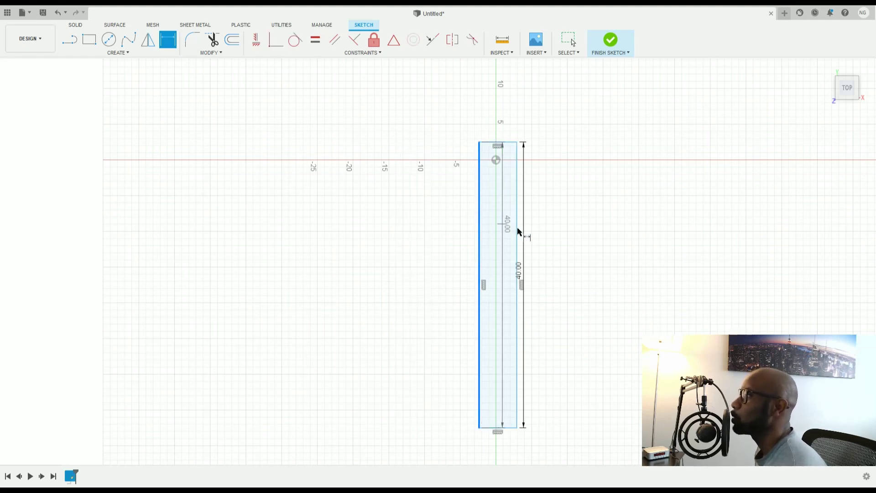
click(517, 223)
click(463, 102)
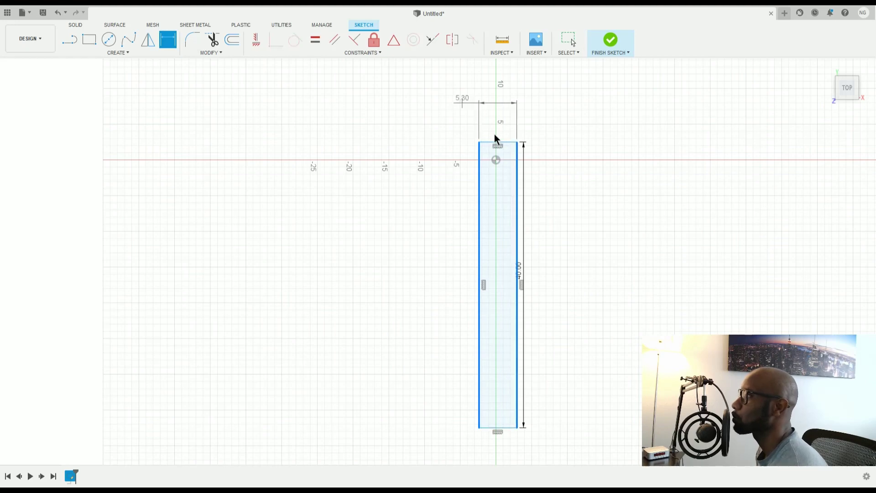
text(40)
key(Return)
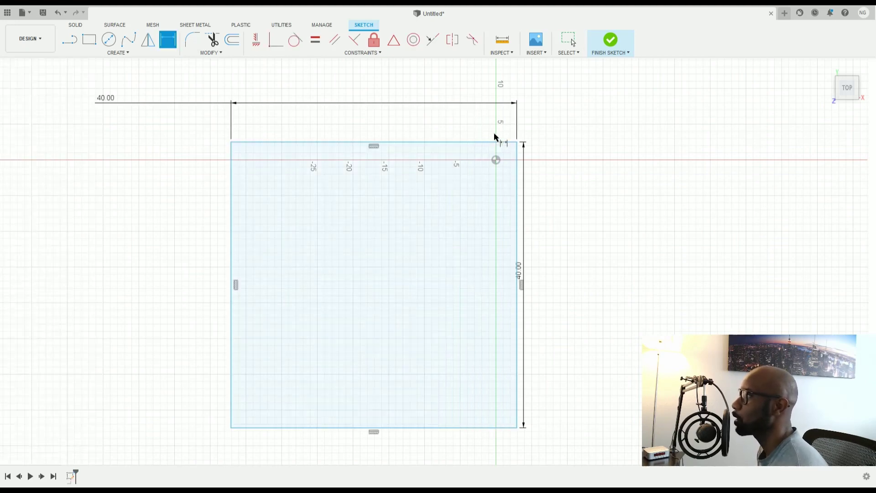
key(Escape)
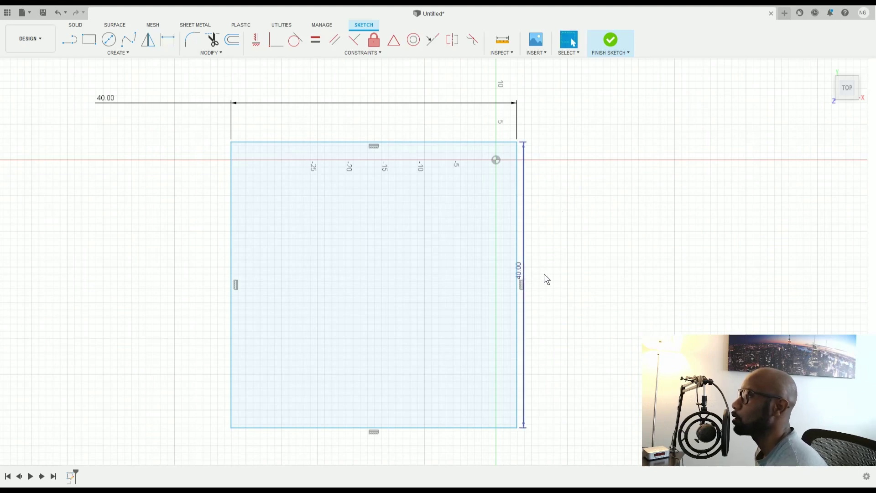
drag(520, 273, 610, 278)
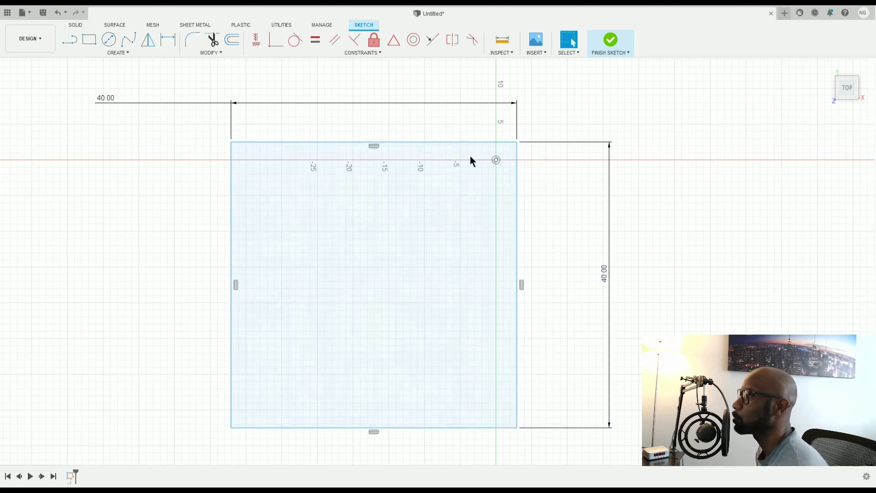
Step: Apply a Symmetry constraint to the rectangle's upper and lower edges about a short horizontal line starting at the origin
click(453, 42)
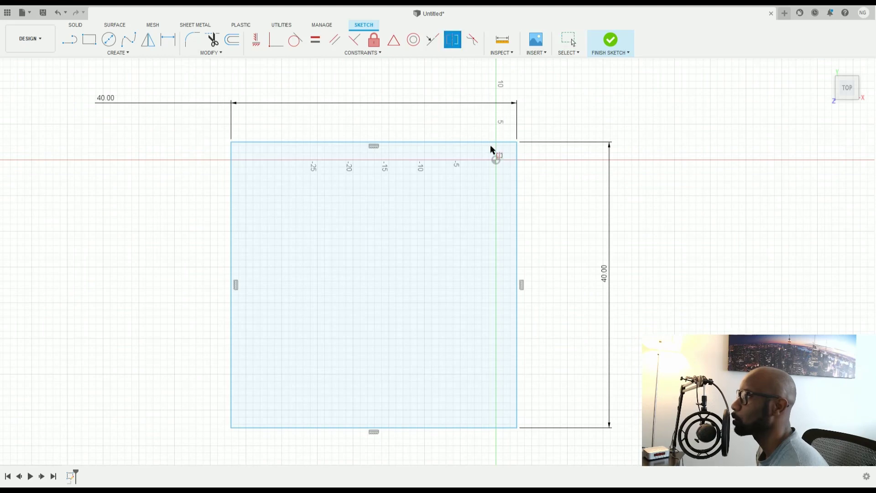
click(484, 143)
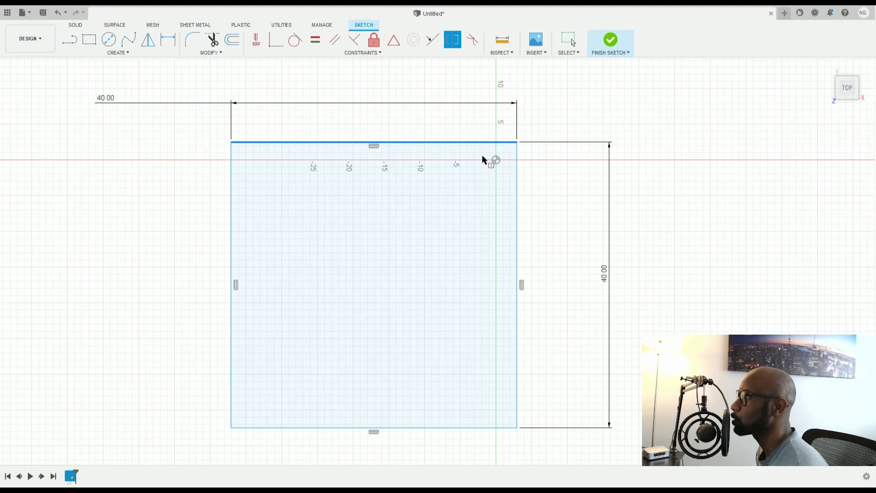
click(484, 428)
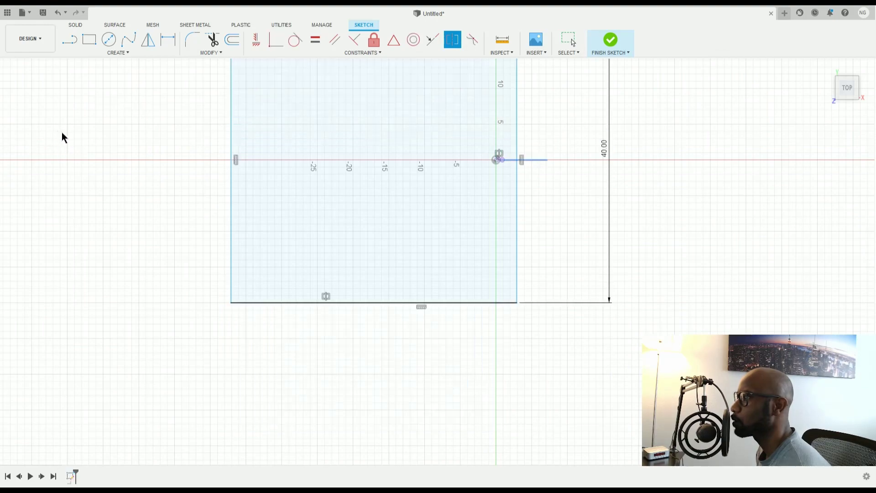
scroll(559, 161, up, 3)
scroll(558, 161, down, 5)
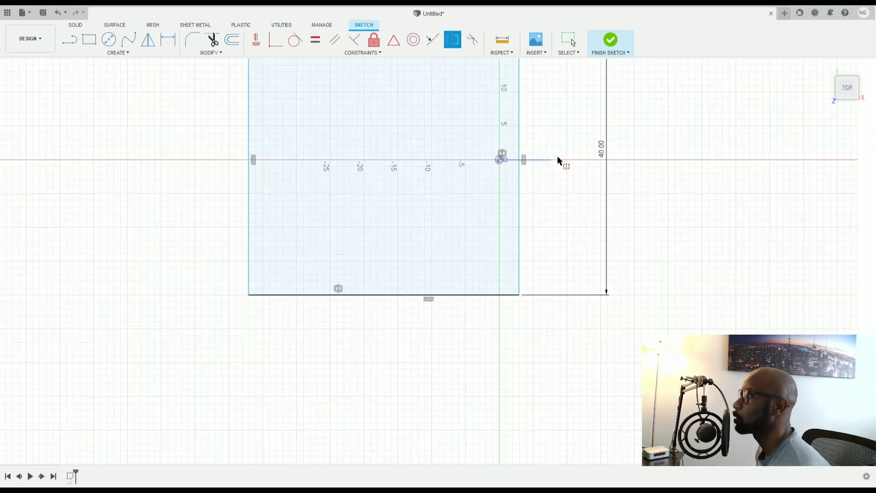
middle_drag(558, 158, 562, 266)
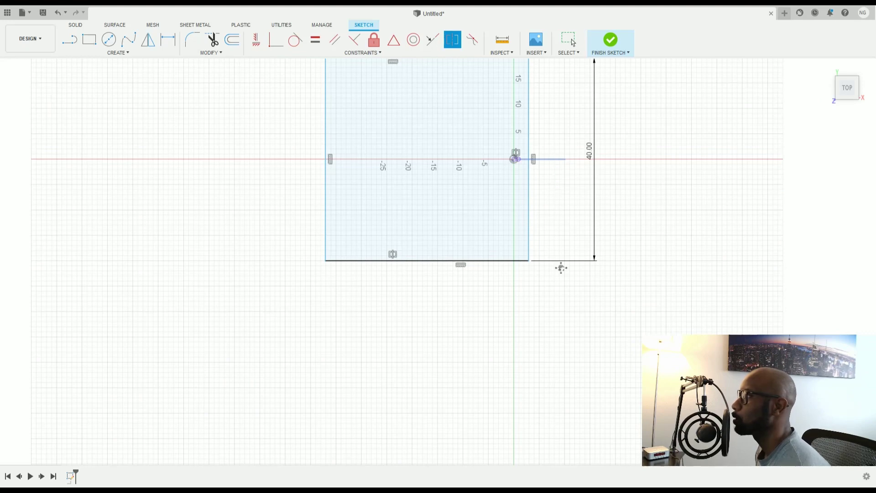
key(Escape)
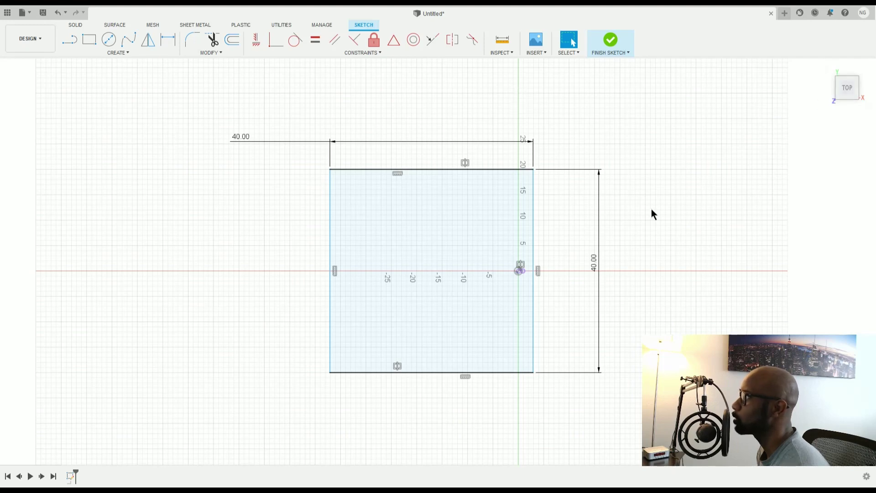
click(503, 304)
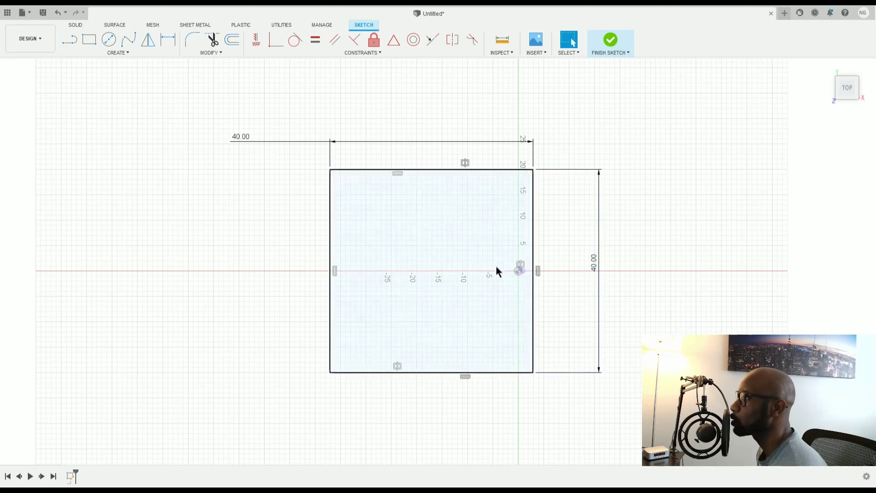
click(168, 40)
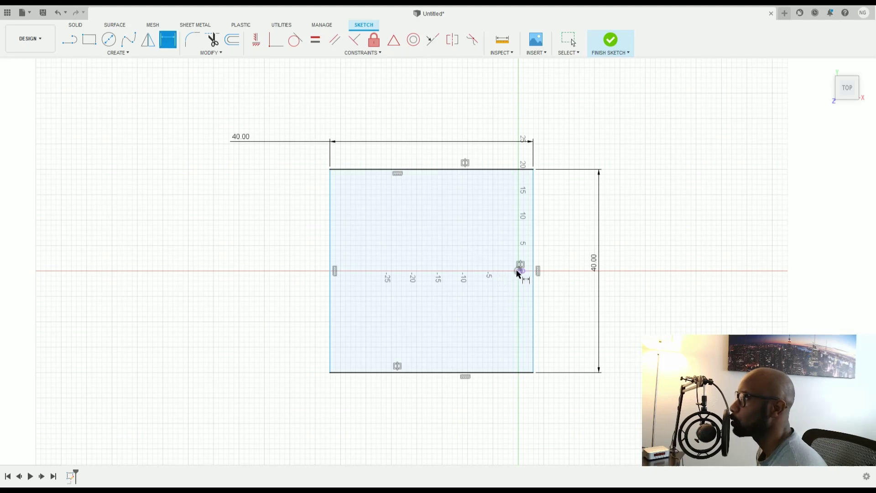
click(495, 169)
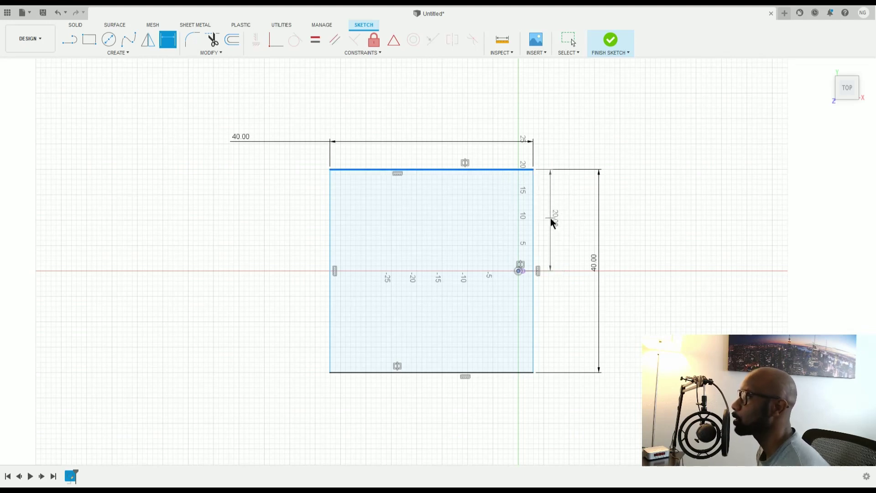
key(Escape)
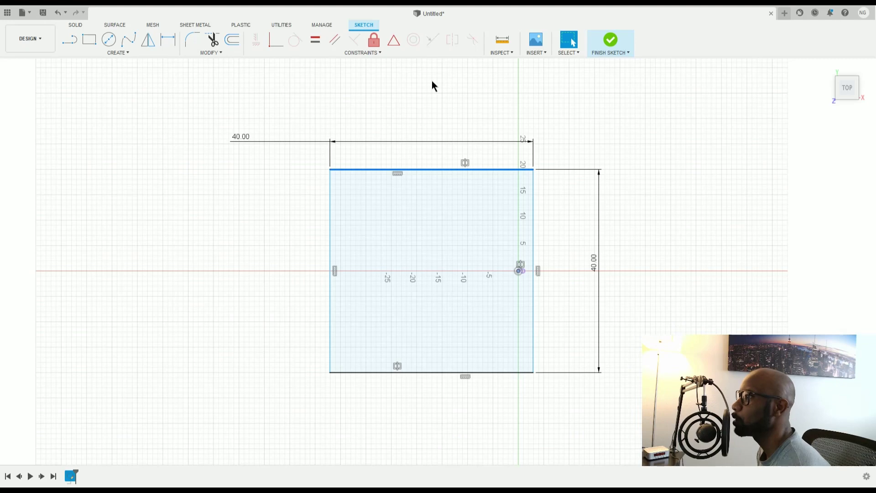
click(275, 41)
key(Escape)
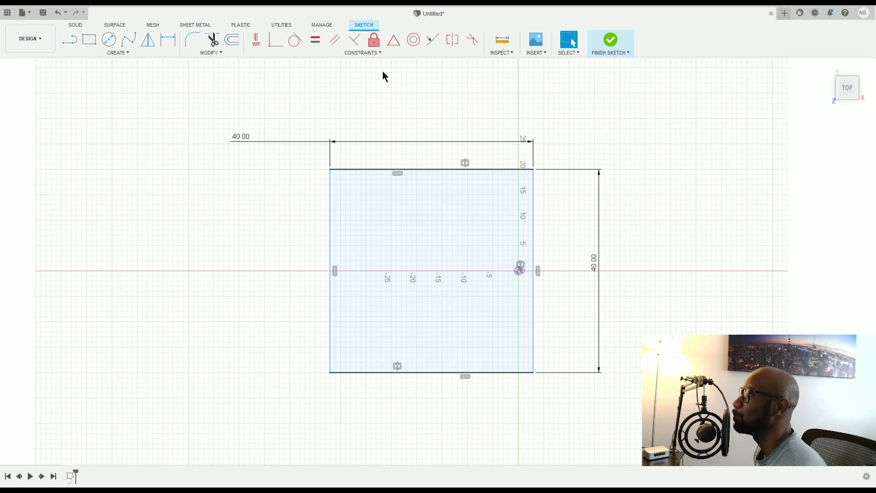
Step: Try a Symmetry constraint between the rectangle's two vertical edges about the vertical axis through the origin
click(432, 41)
click(454, 40)
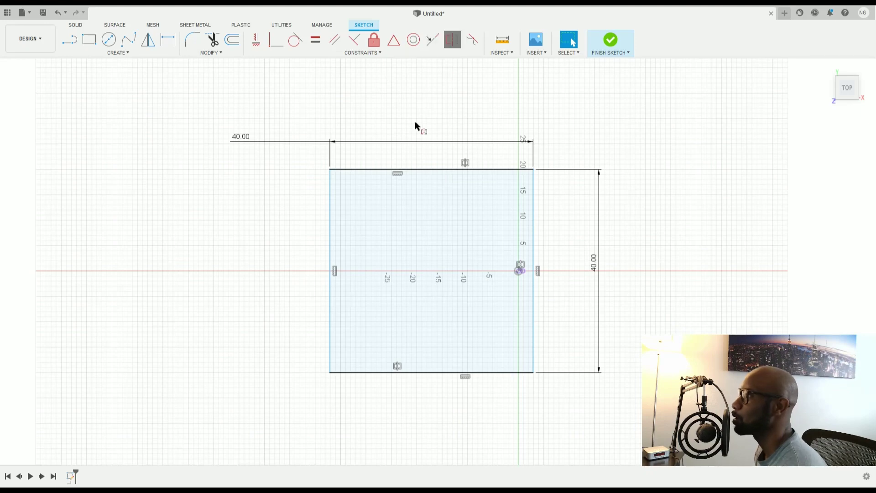
click(331, 213)
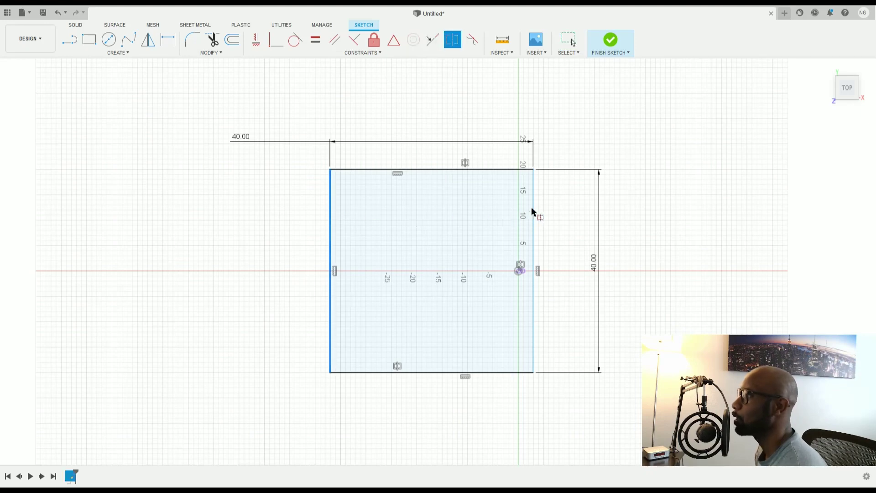
click(534, 211)
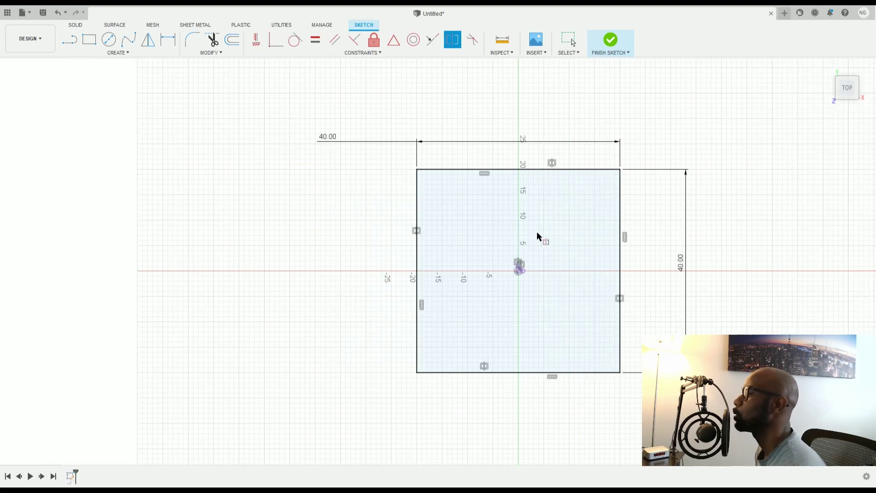
key(Escape)
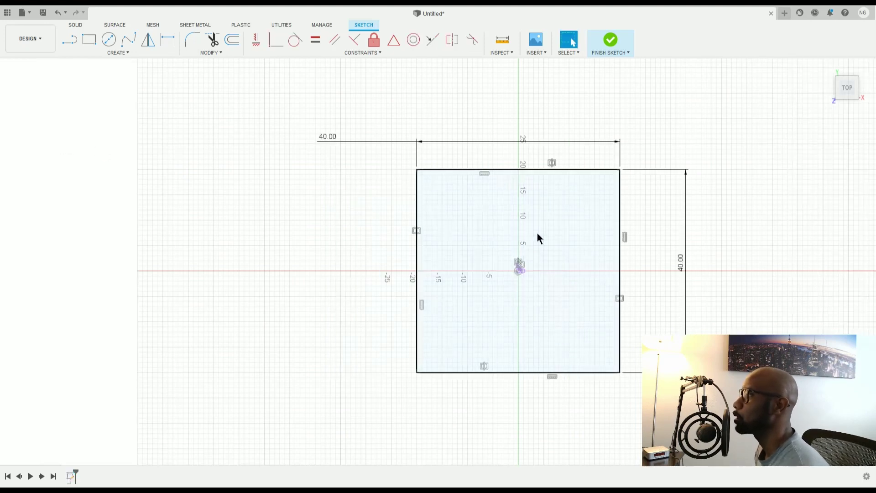
Step: Undo the vertical edges' Symmetry constraint and shift the rectangle horizontally until its right edge is about 8 units from the origin
key(ctrl+z)
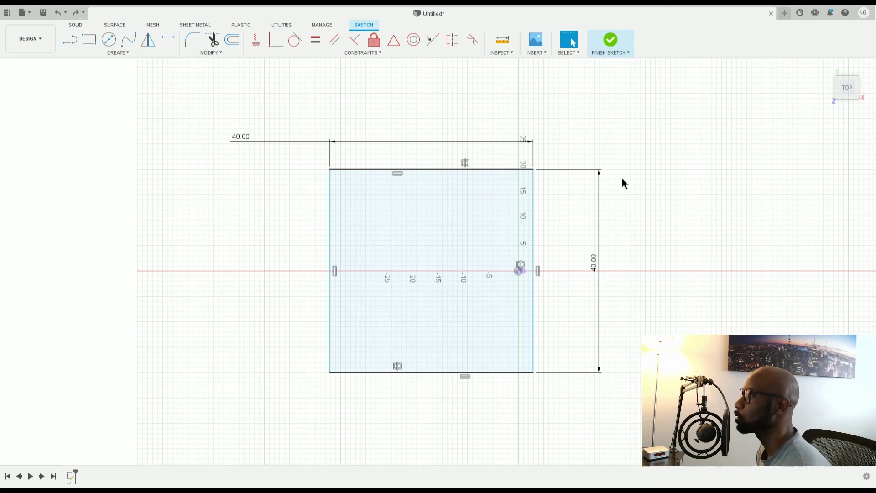
key(ctrl+z)
click(637, 213)
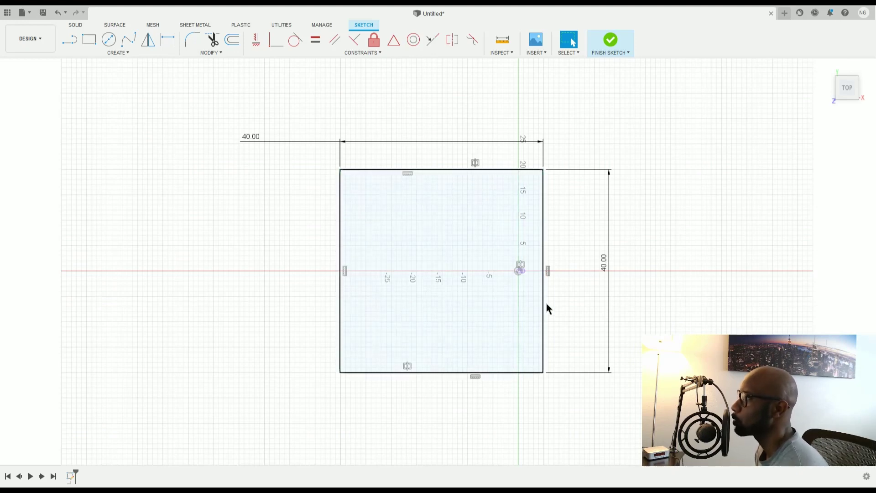
drag(544, 303, 560, 306)
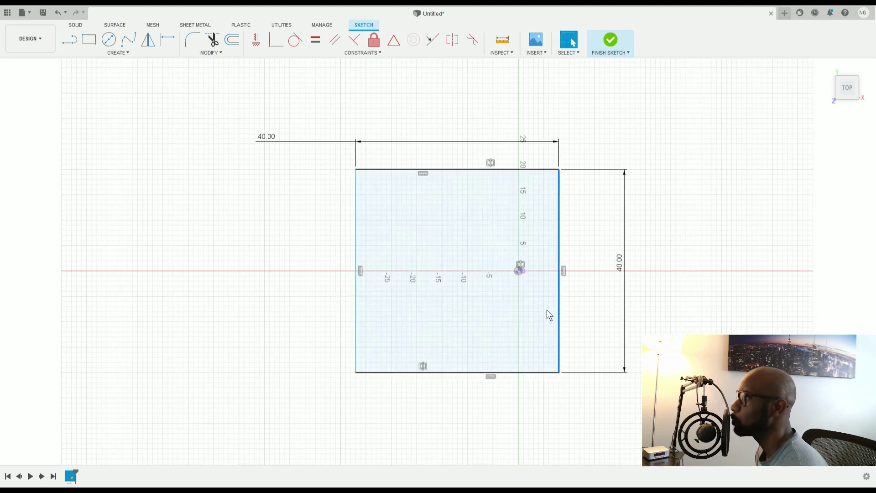
click(673, 303)
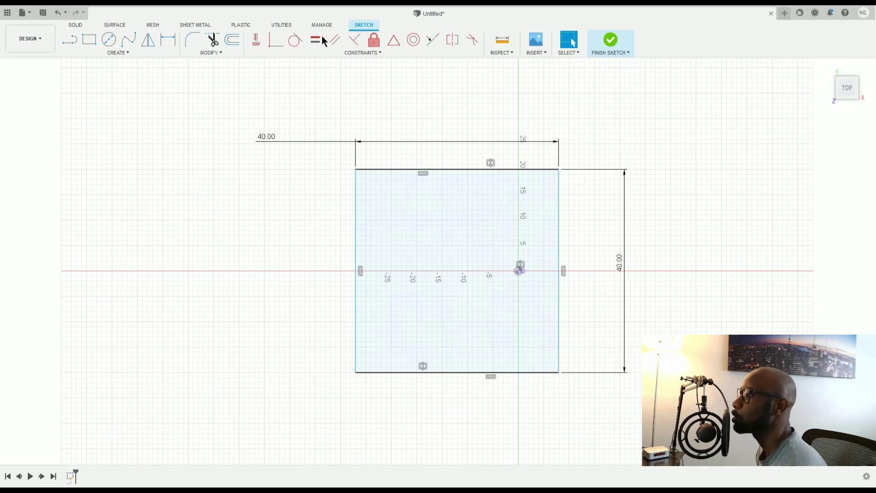
Step: Apply a Symmetry constraint to the square's two vertical edges about the vertical axis through the origin and finish the sketch
click(452, 40)
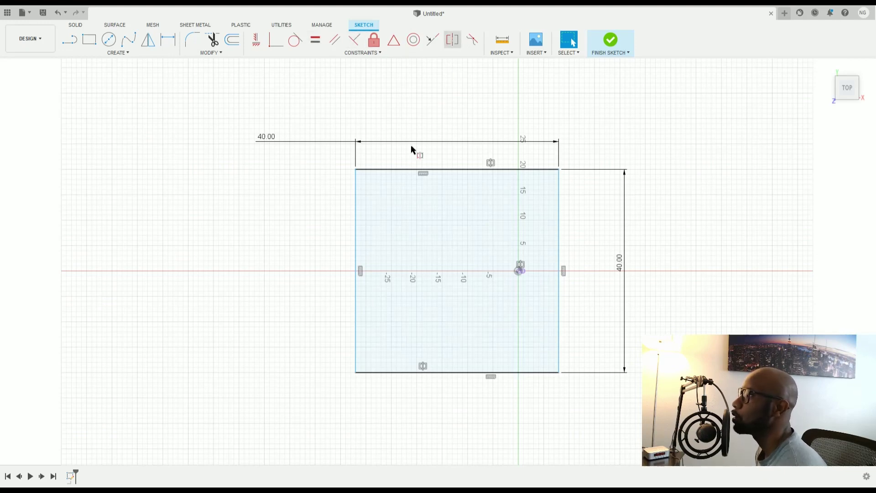
click(356, 187)
click(559, 211)
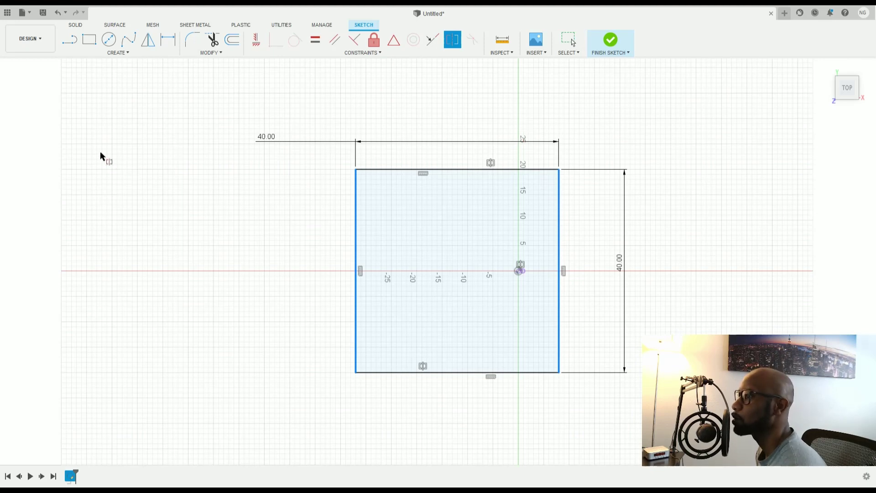
click(59, 143)
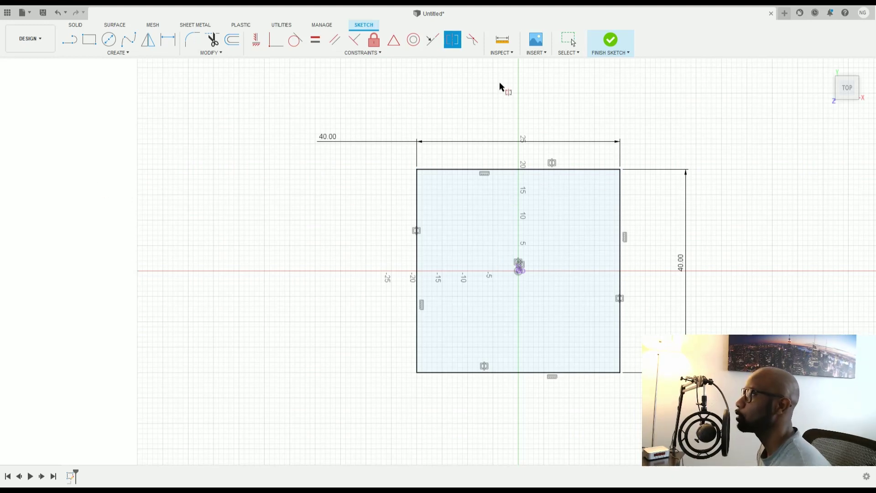
key(Escape)
click(492, 170)
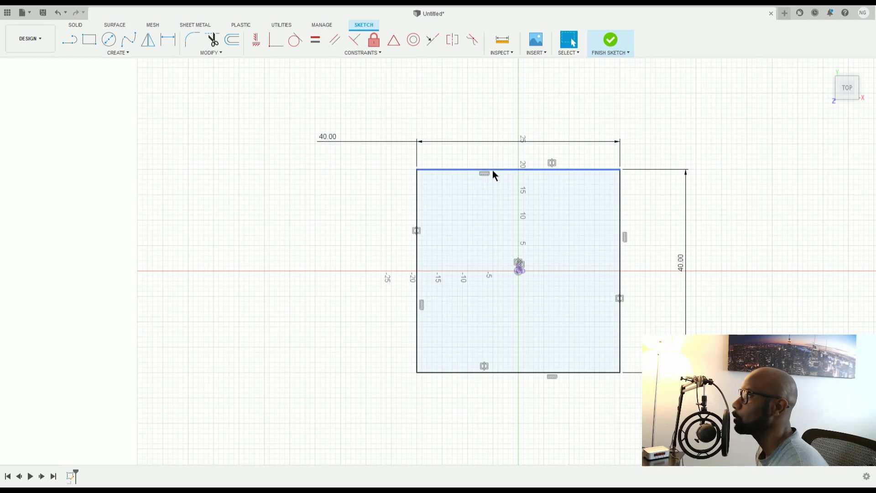
click(416, 211)
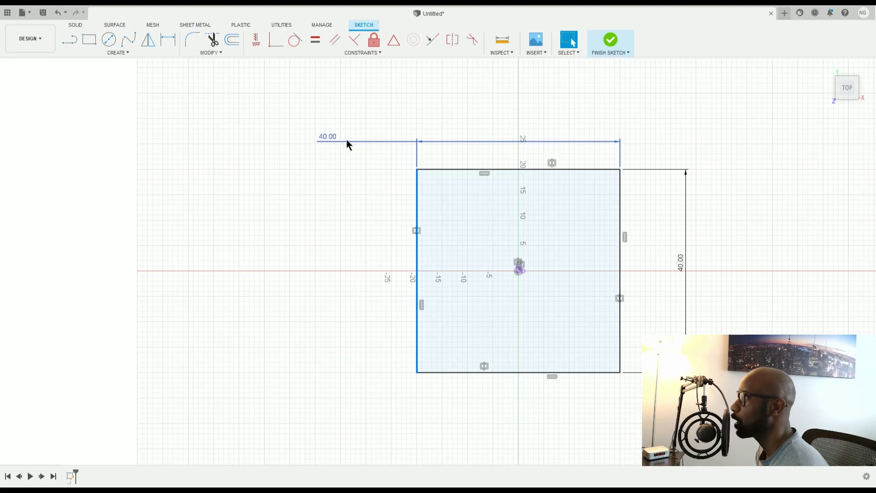
click(611, 42)
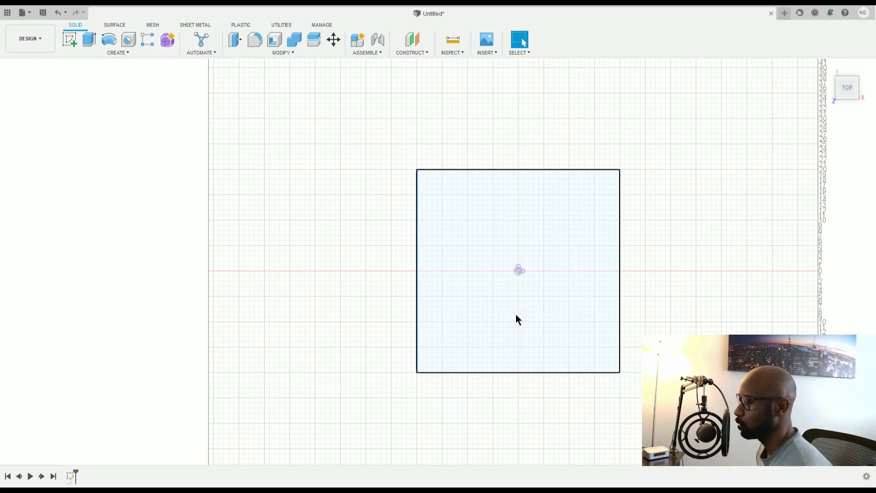
Step: Examine the finished square profile and its placement around the origin from an angled view
middle_drag(516, 330, 530, 278)
drag(515, 315, 520, 299)
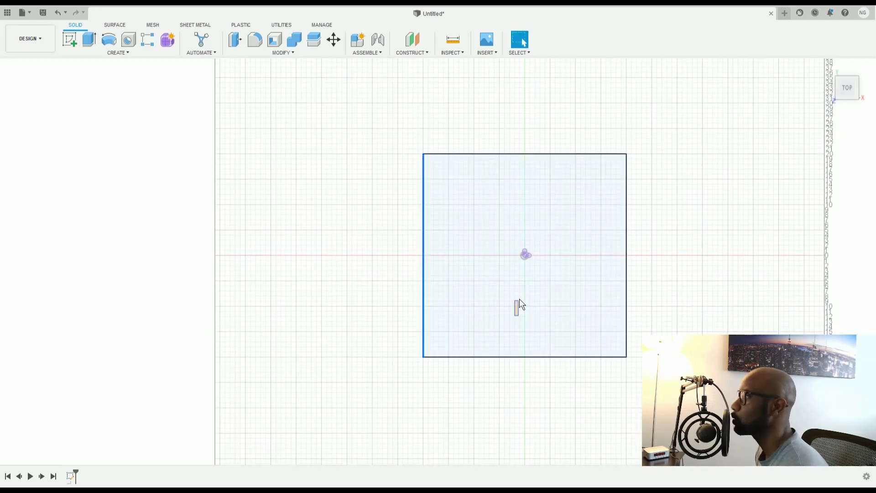
mouse_move(604, 312)
shift+middle_down()
mouse_move(397, 215)
mouse_move(388, 232)
mouse_move(419, 237)
shift+middle_up()
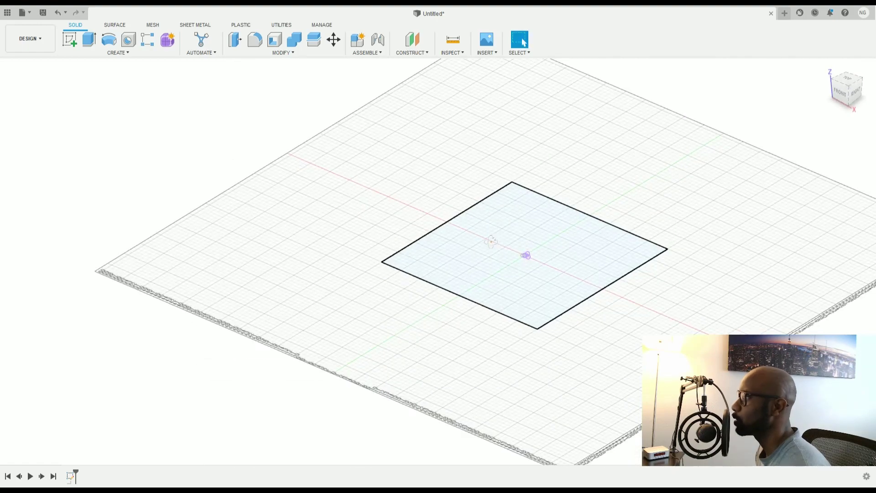
mouse_move(491, 241)
shift+middle_down()
mouse_move(546, 246)
mouse_move(530, 242)
shift+middle_up()
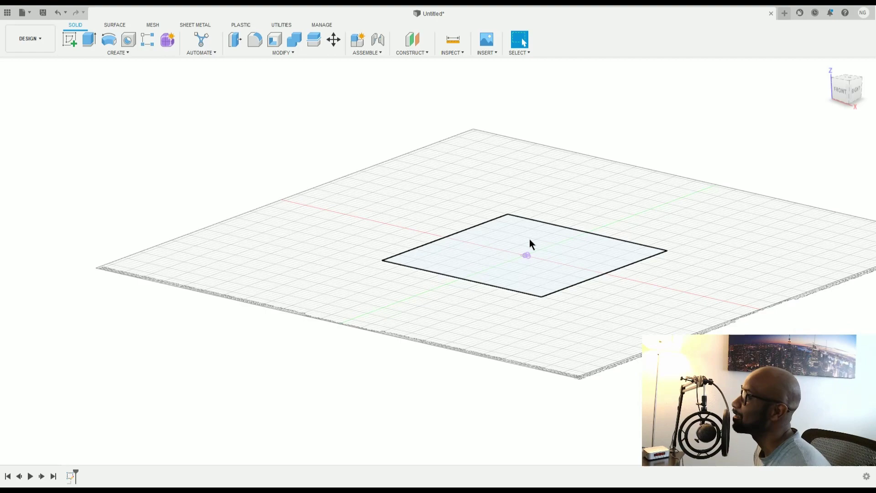
shift+middle_drag(530, 240, 526, 240)
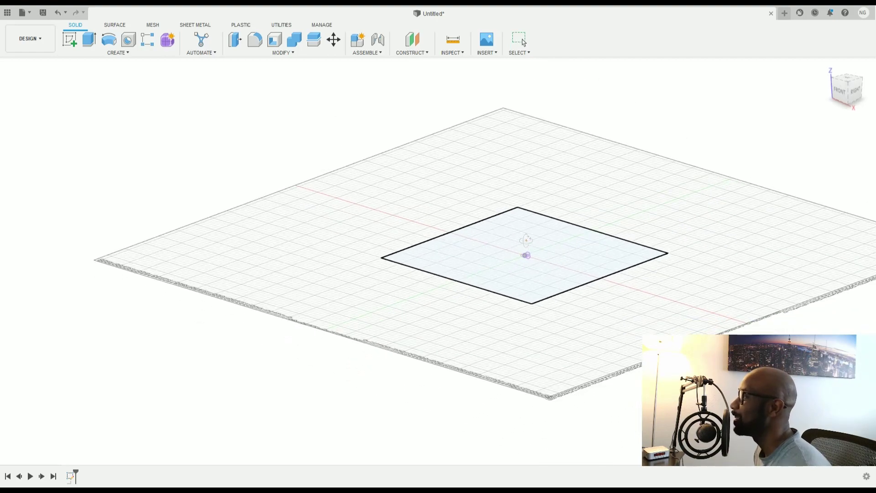
scroll(524, 238, down, 2)
scroll(524, 237, up, 5)
scroll(546, 259, up, 1)
scroll(578, 290, down, 3)
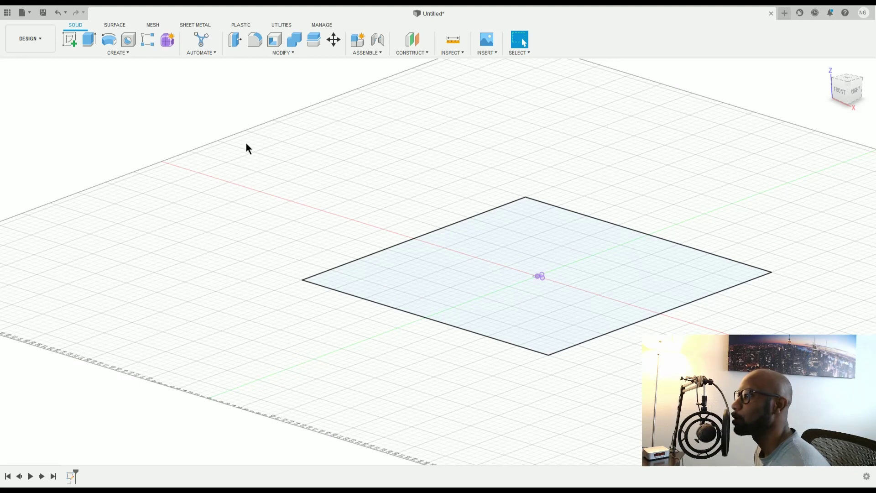
scroll(519, 212, up, 1)
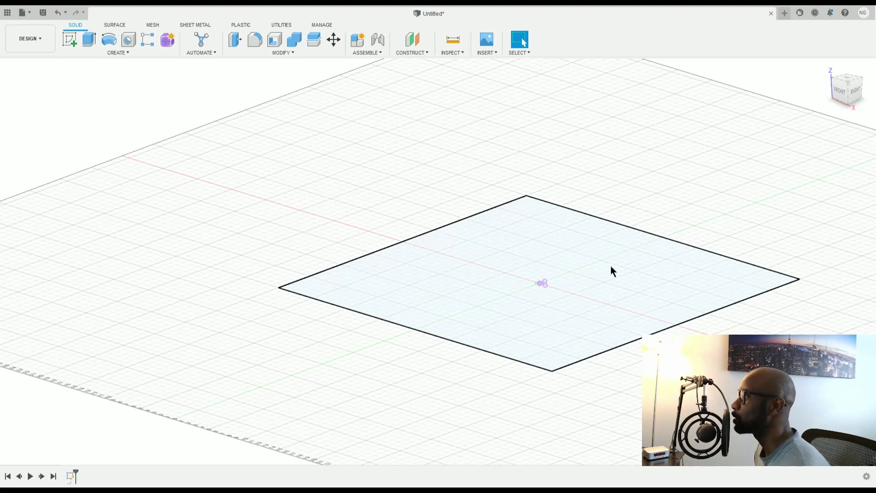
scroll(610, 266, down, 2)
middle_drag(642, 275, 581, 262)
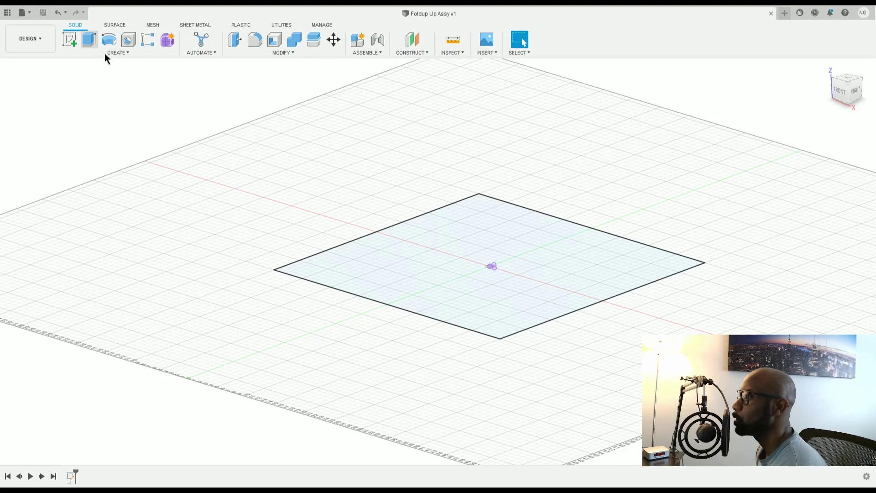
Step: Extrude the square profile upward by 3/4 to form a thin plate
key(e)
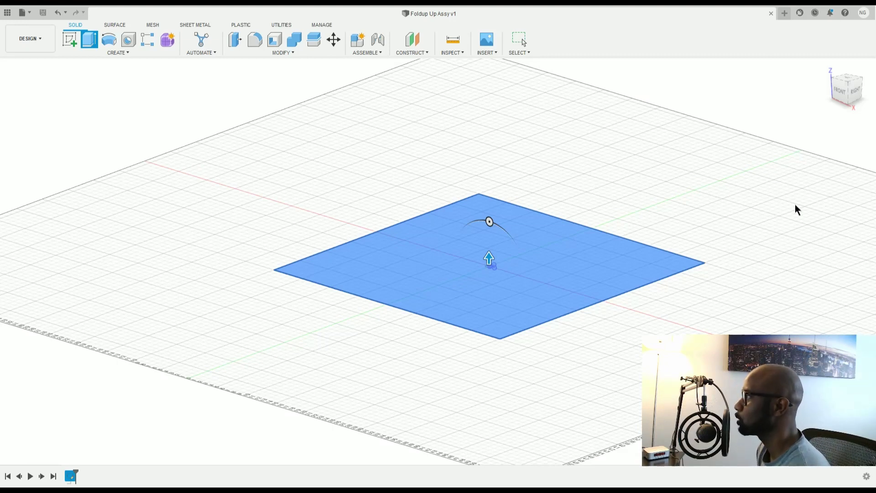
text(0.125)
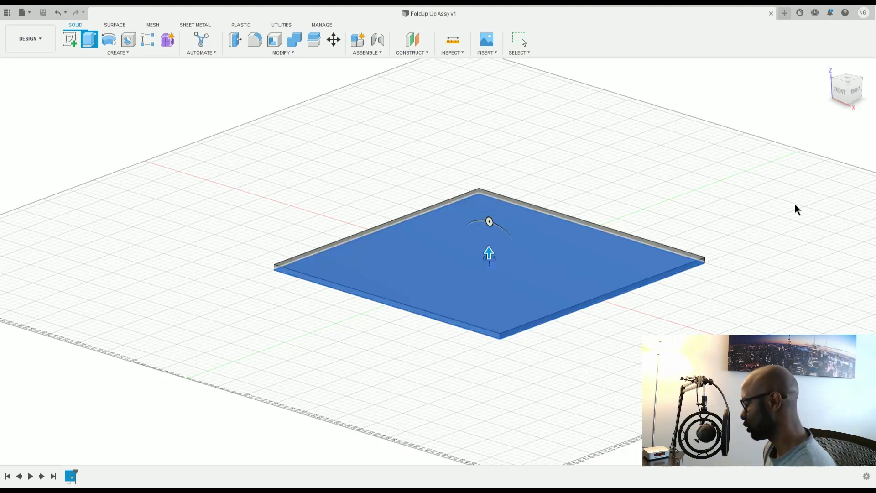
text(3)
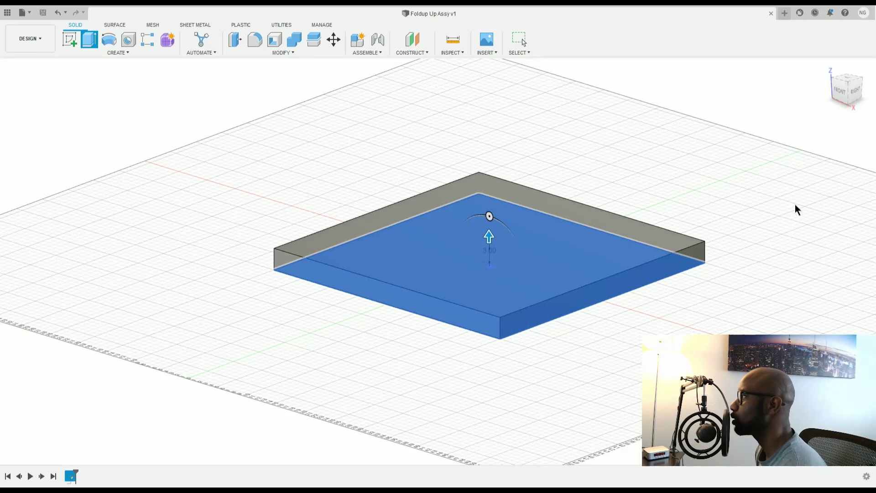
text(/4)
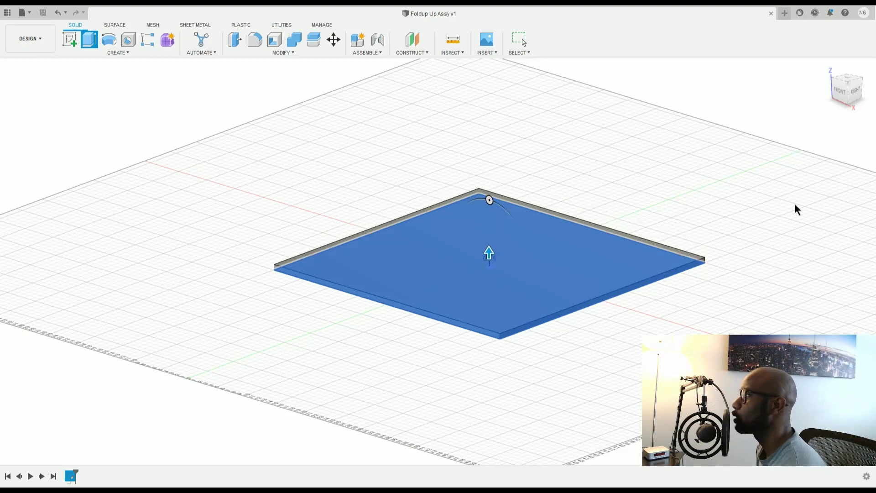
key(Return)
scroll(561, 333, down, 1)
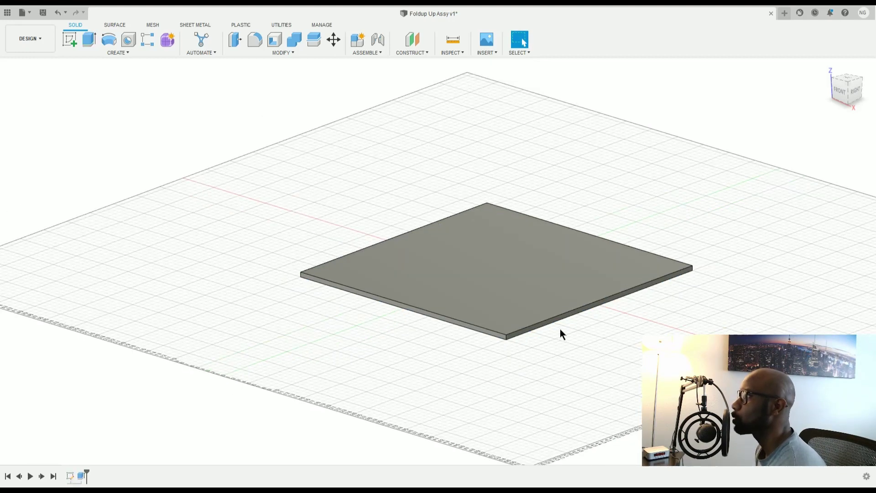
Step: Measure the plate's thickness along the vertical edge at its front corner
scroll(560, 325, up, 2)
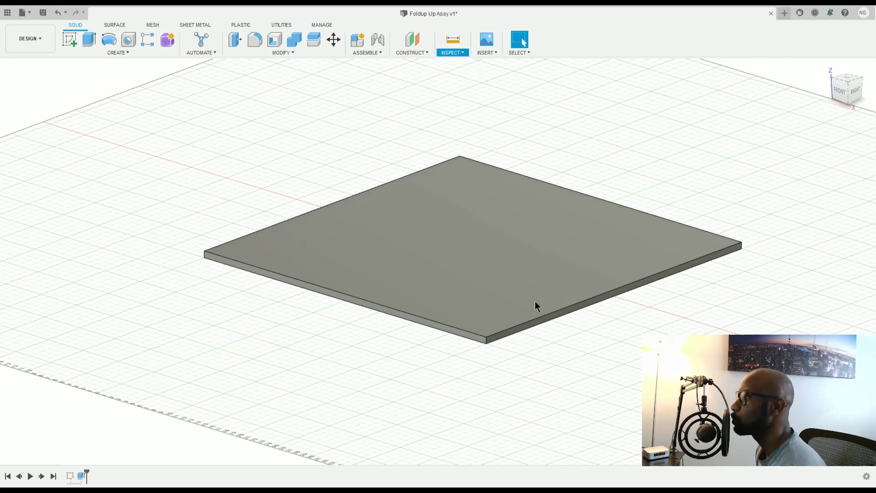
key(i)
scroll(494, 341, up, 6)
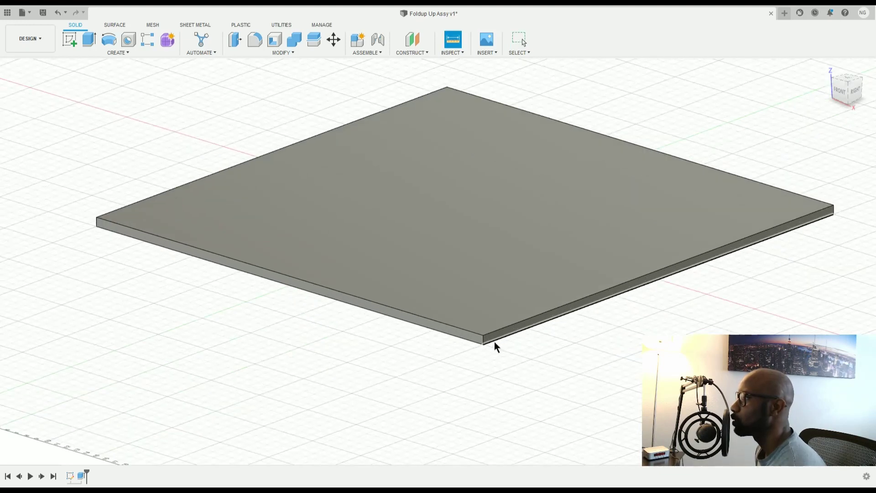
scroll(478, 346, up, 2)
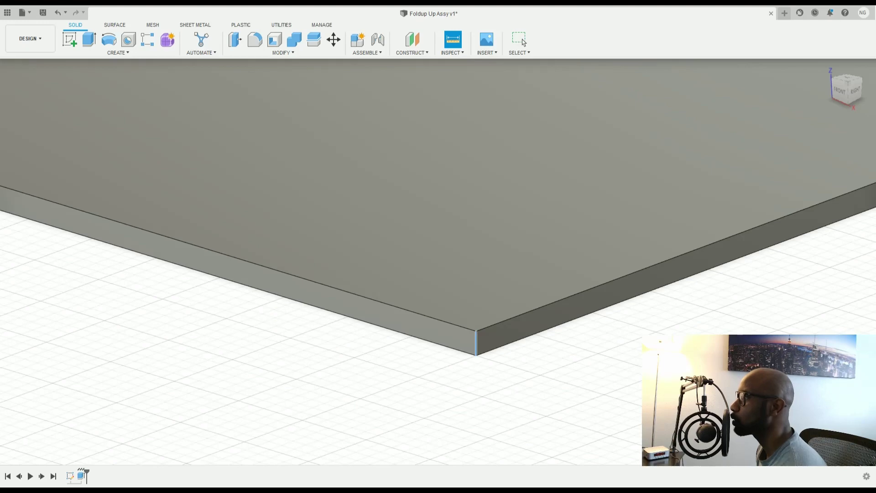
scroll(584, 339, up, 2)
scroll(584, 338, down, 3)
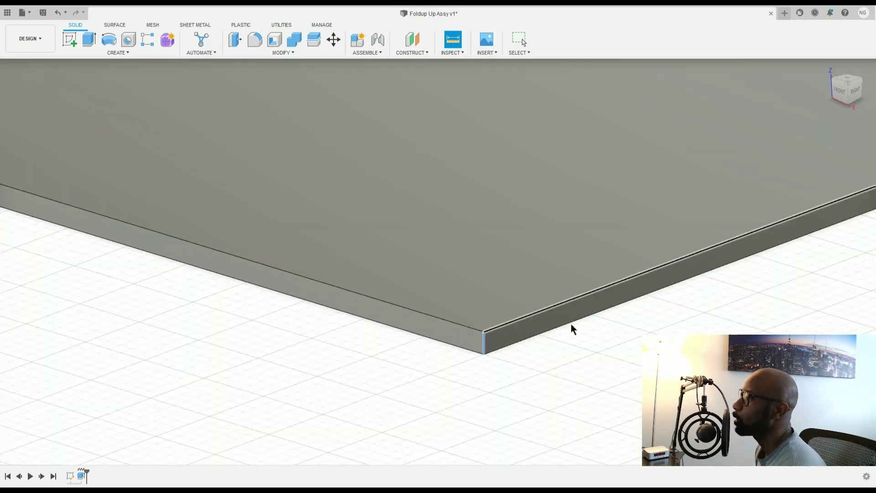
Step: Measure the angle between the vertical edge at the plate's front corner and the adjoining top edge of the right side
click(571, 325)
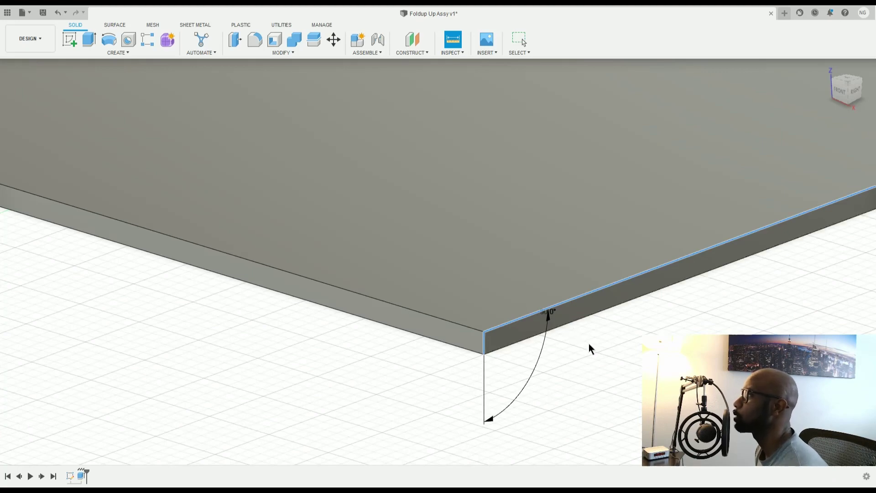
key(Escape)
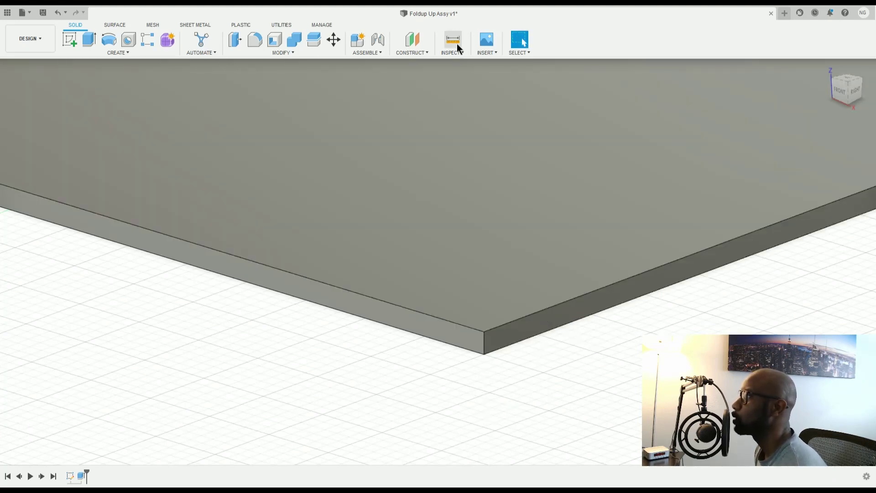
click(456, 43)
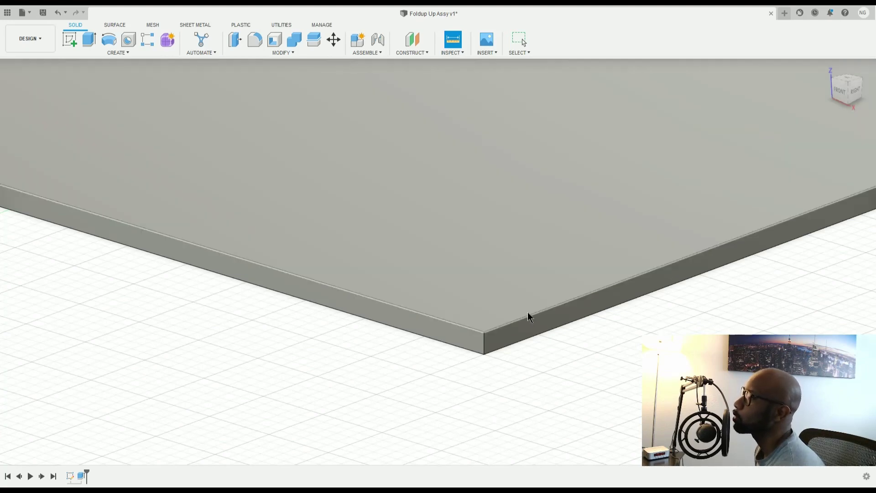
click(527, 313)
click(527, 308)
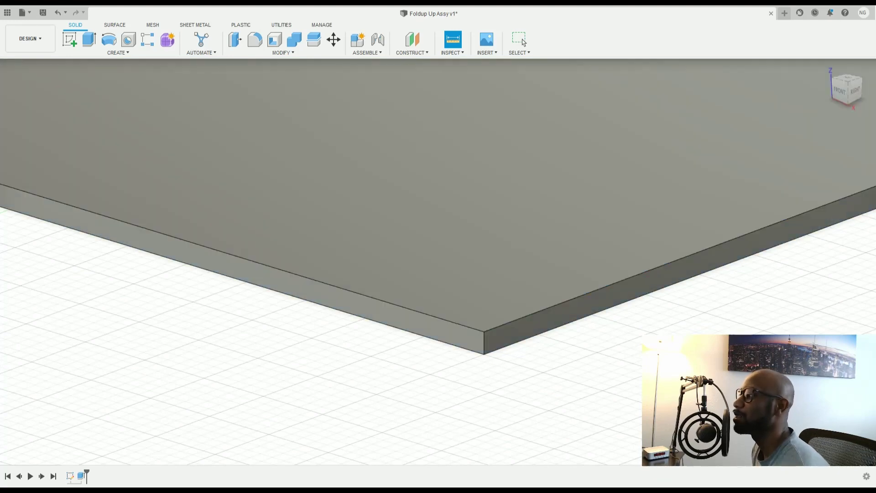
click(520, 40)
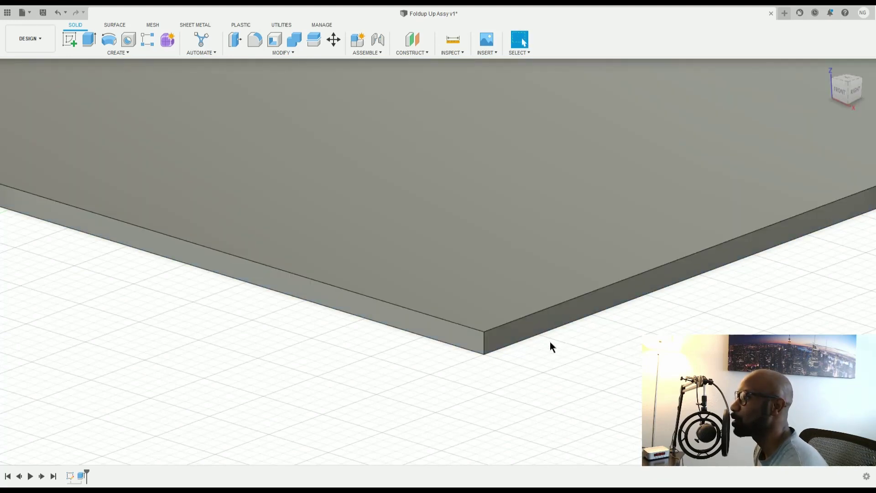
Step: Measure the distance between the top and bottom edges of the plate's right side face
key(i)
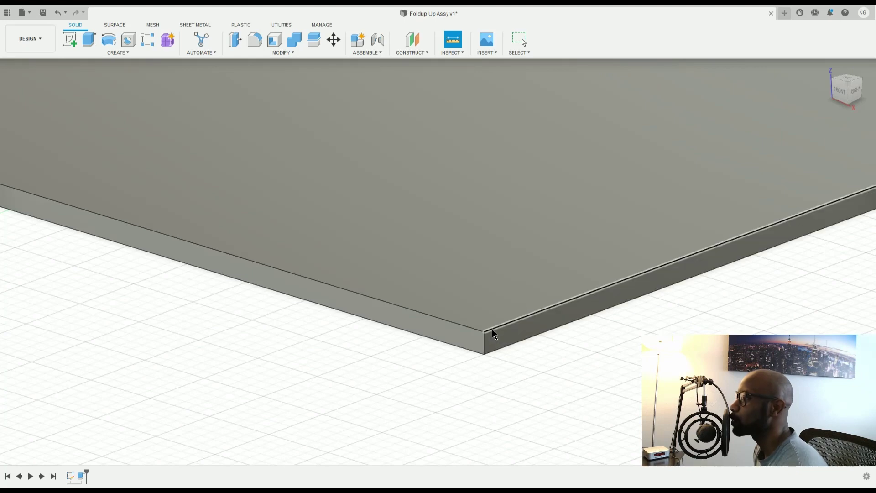
click(493, 329)
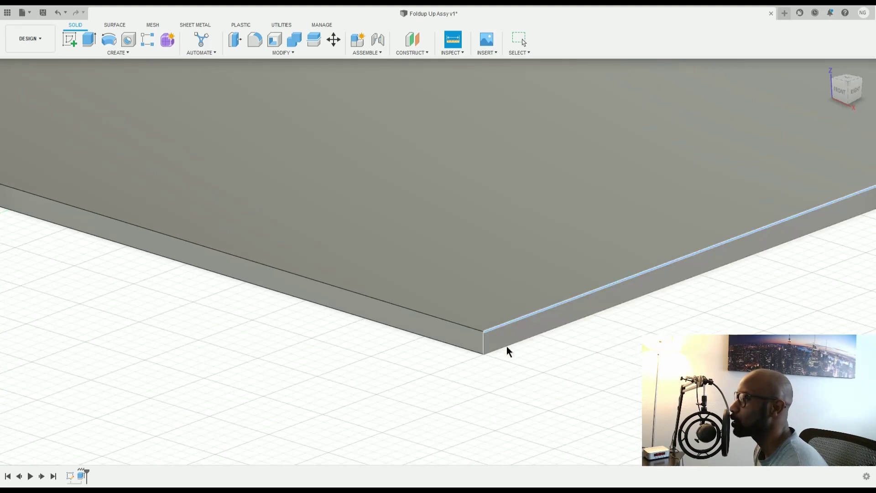
click(507, 349)
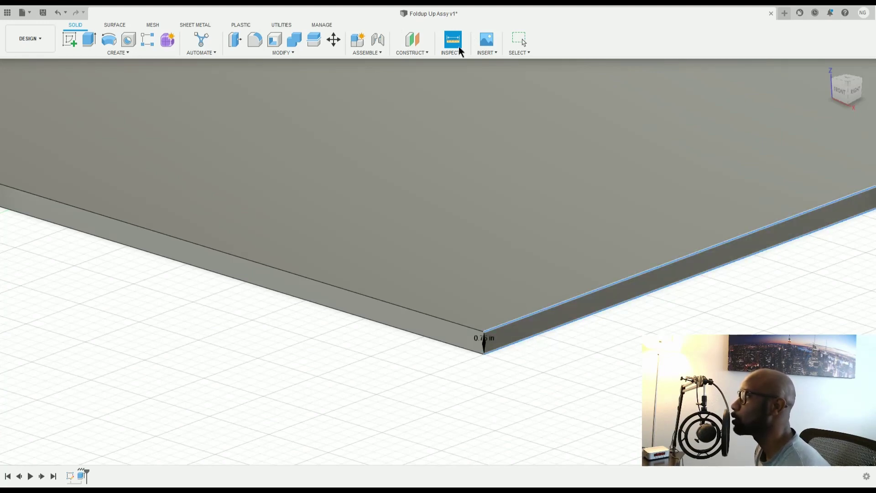
key(Escape)
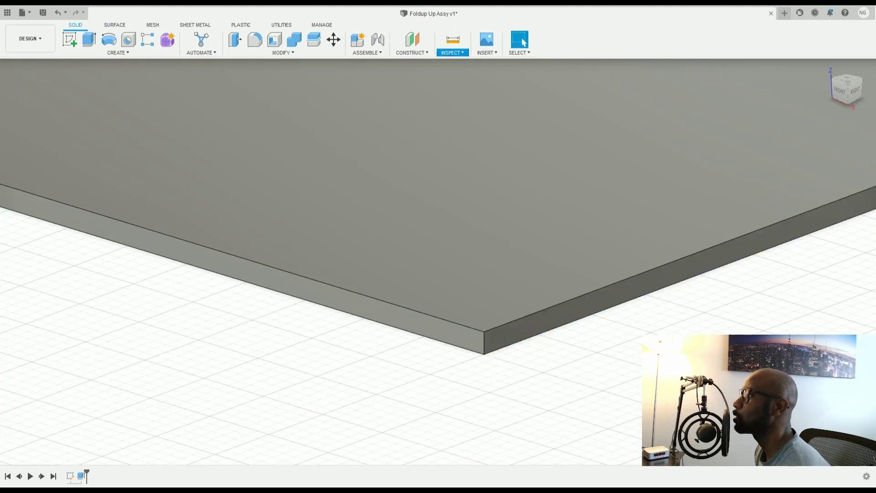
scroll(637, 344, up, 3)
scroll(626, 339, down, 2)
scroll(624, 336, down, 5)
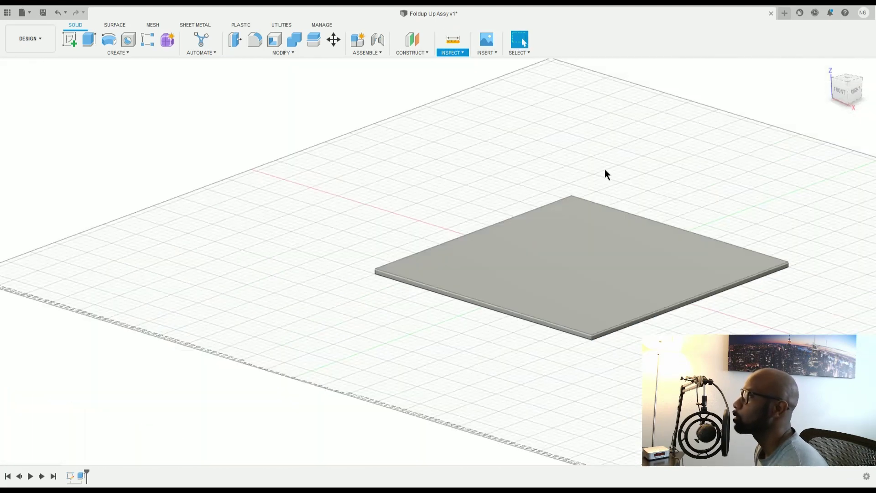
scroll(604, 169, up, 3)
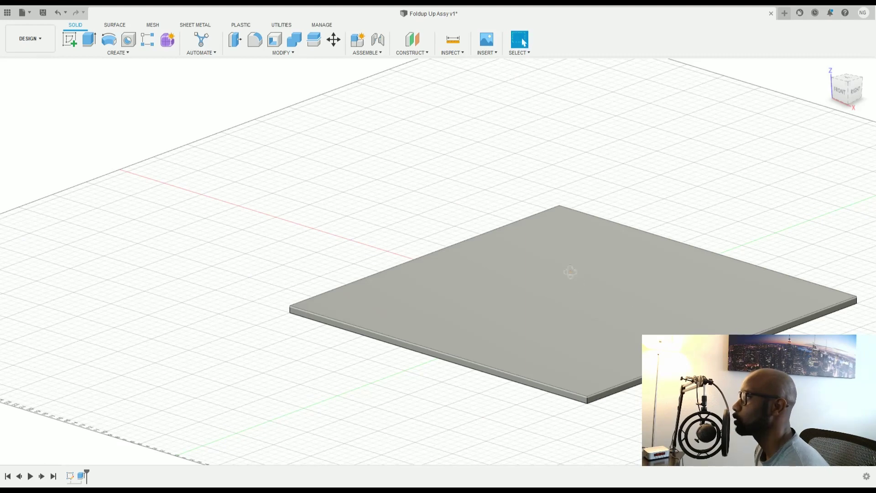
shift+middle_drag(622, 298, 541, 281)
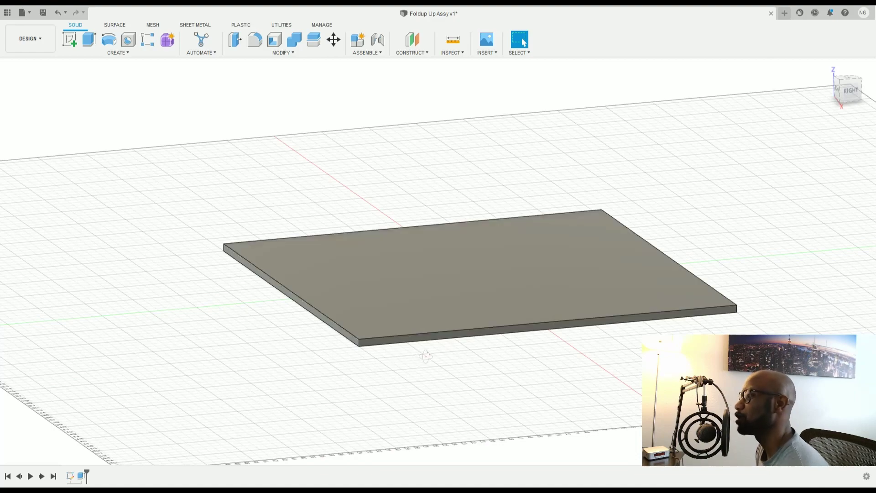
shift+middle_drag(446, 363, 373, 371)
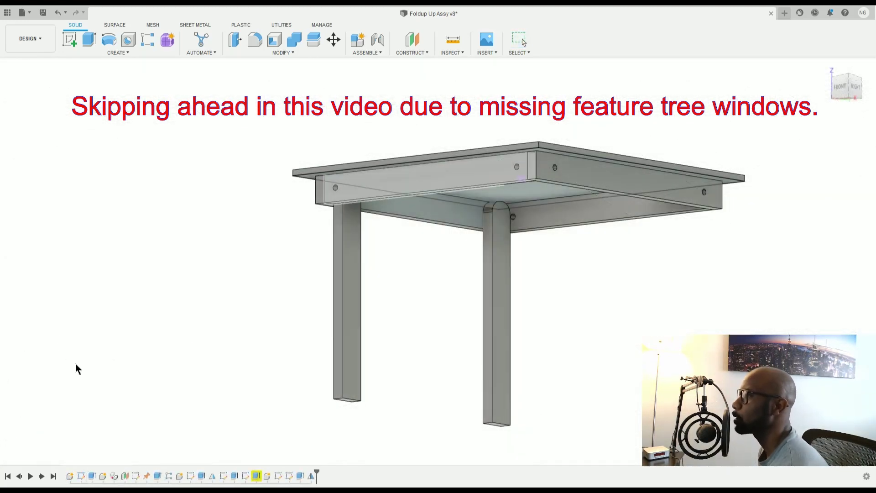
Step: Mirror the two left-side table legs across the central vertical plane to create the matching pair on the right side
click(351, 284)
shift+click(497, 269)
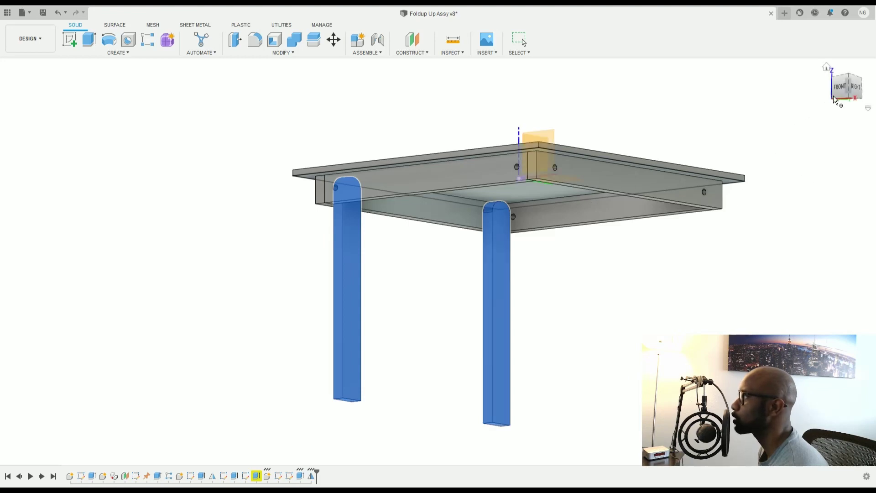
click(63, 231)
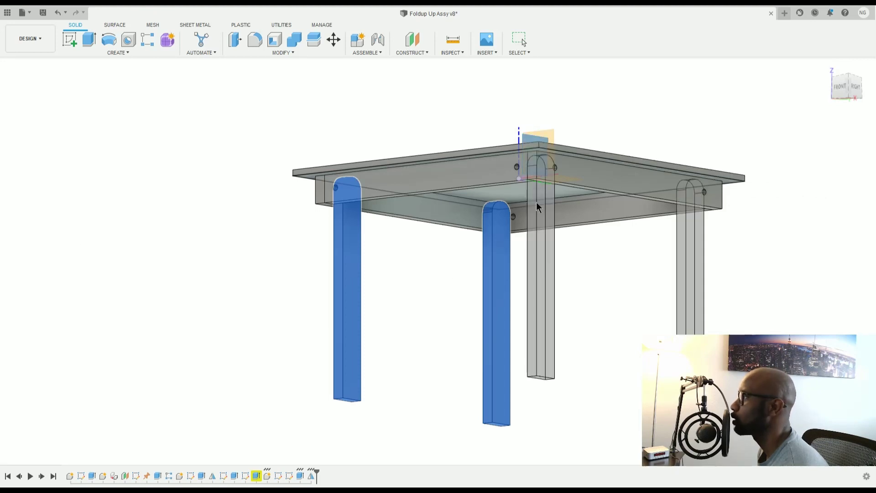
key(Return)
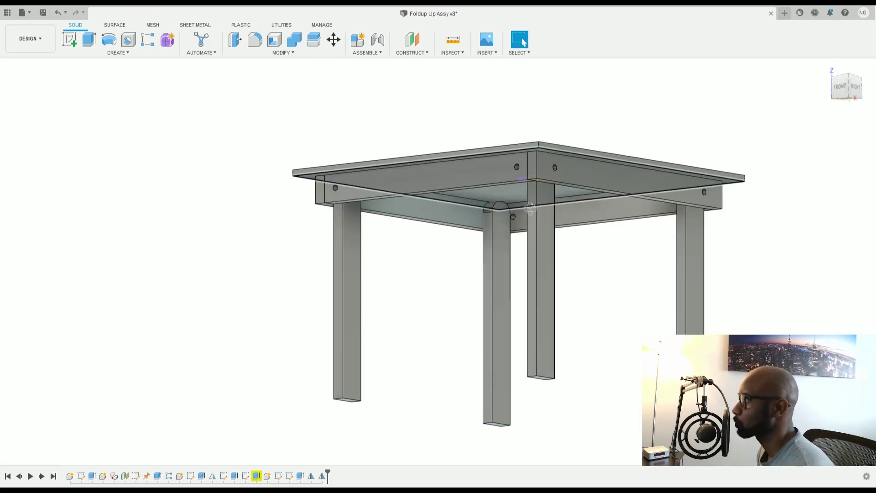
shift+middle_drag(556, 213, 514, 221)
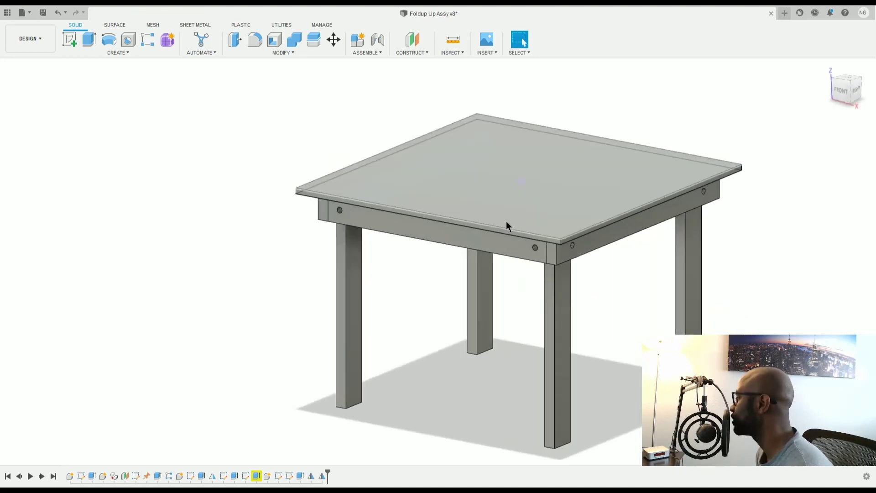
shift+middle_drag(499, 227, 555, 221)
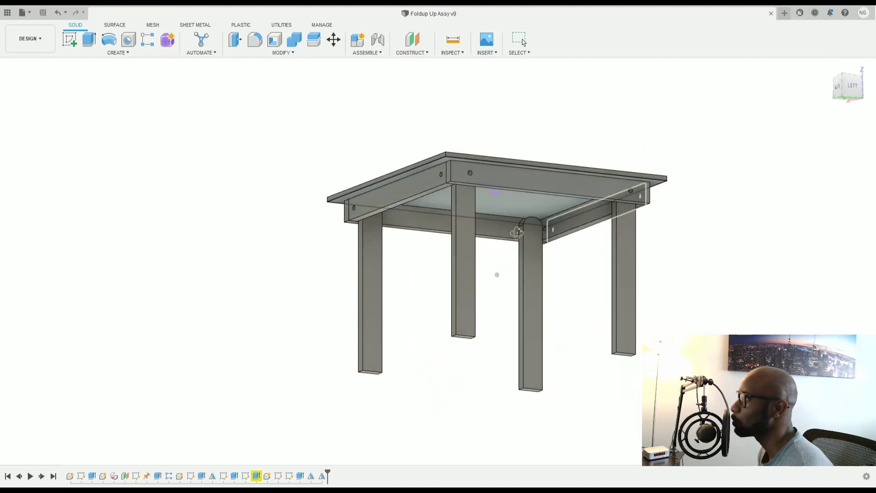
shift+middle_drag(502, 233, 377, 224)
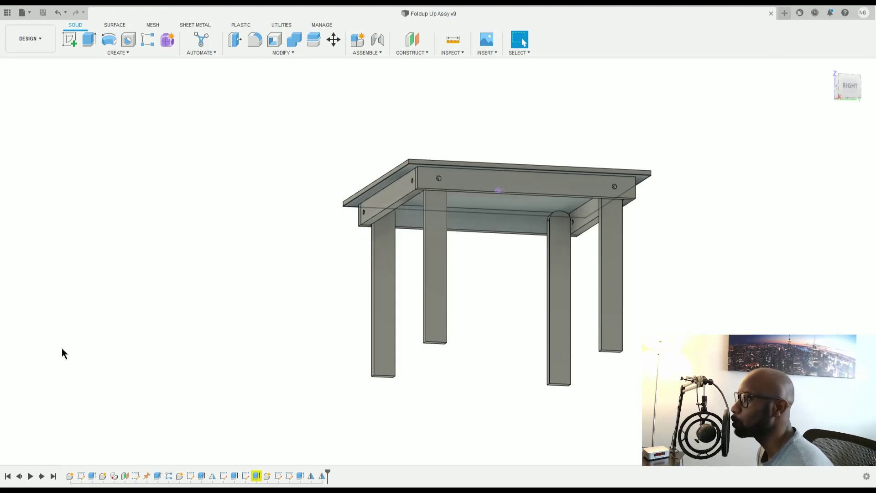
shift+middle_drag(494, 242, 59, 340)
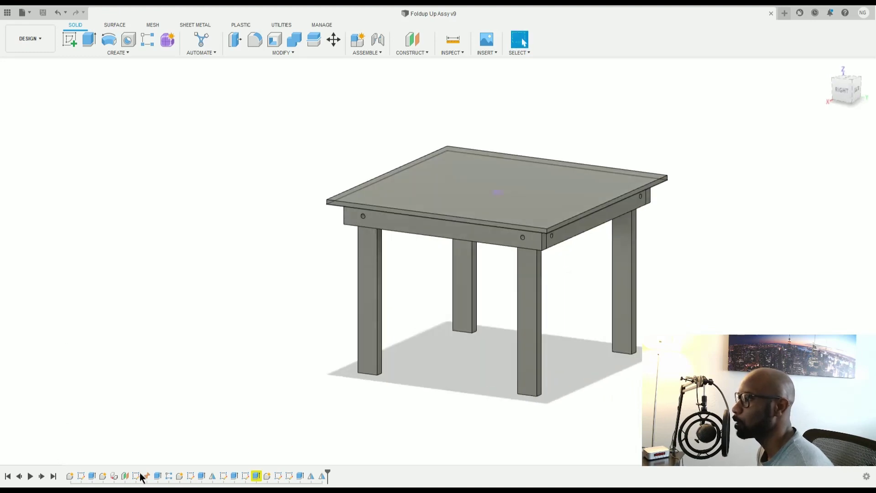
Step: Review the build history by rolling it back to the first feature, advancing it past the tabletop and returning it to the end
drag(327, 472, 76, 475)
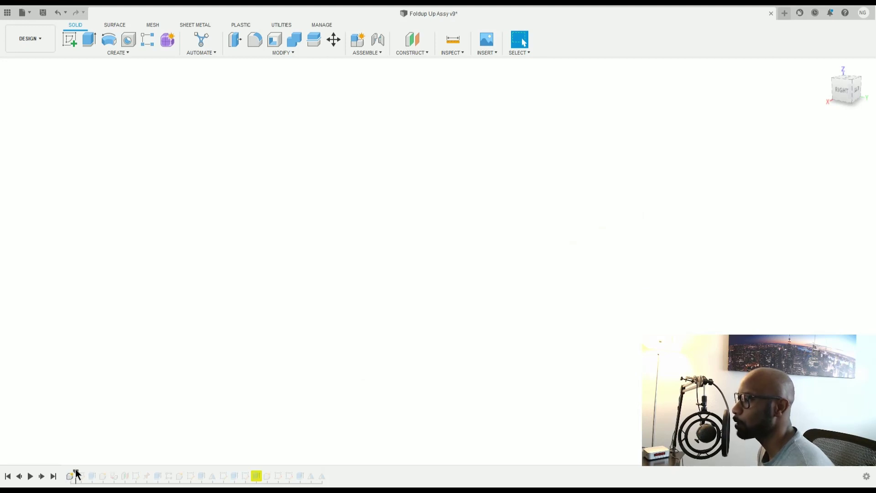
drag(75, 474, 120, 475)
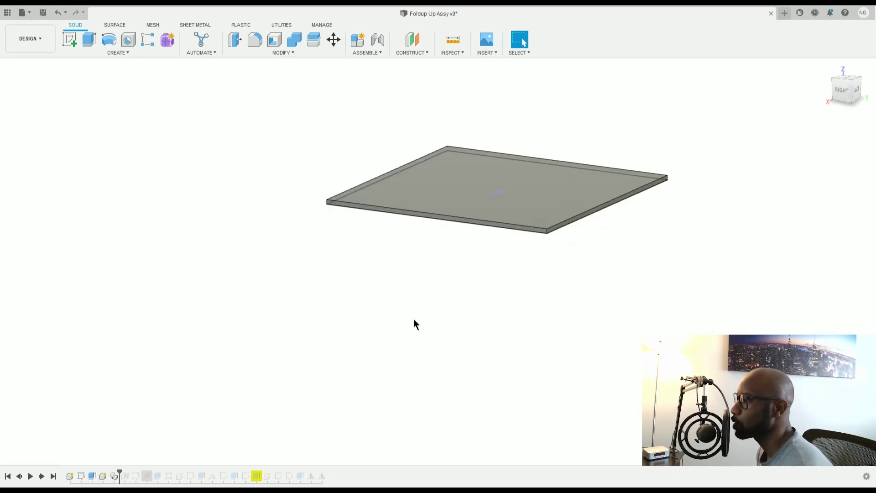
scroll(480, 130, up, 2)
scroll(490, 132, down, 3)
click(52, 476)
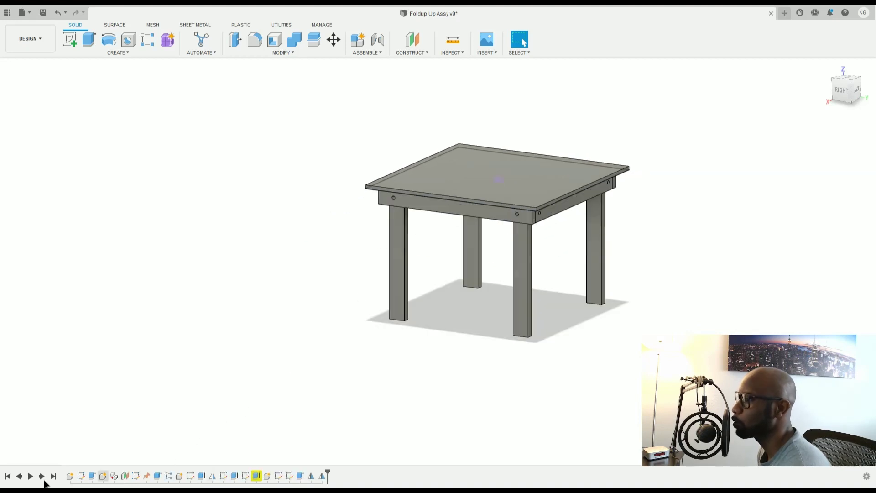
click(31, 476)
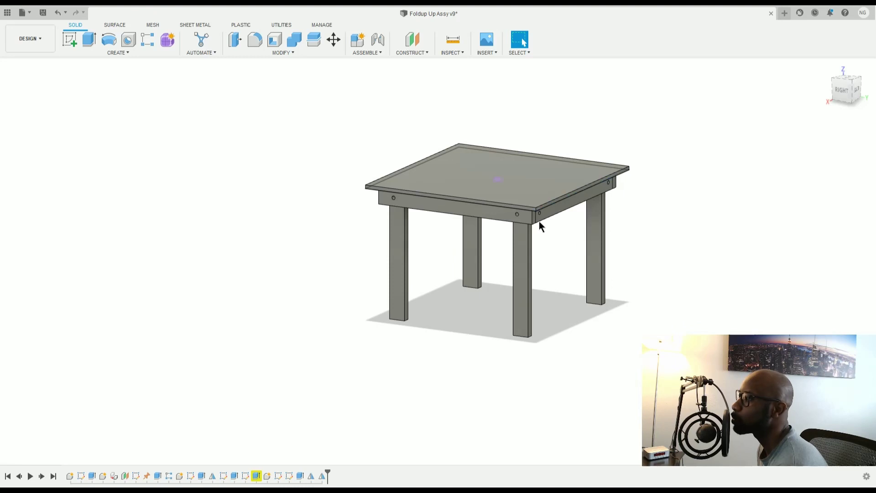
scroll(530, 140, down, 3)
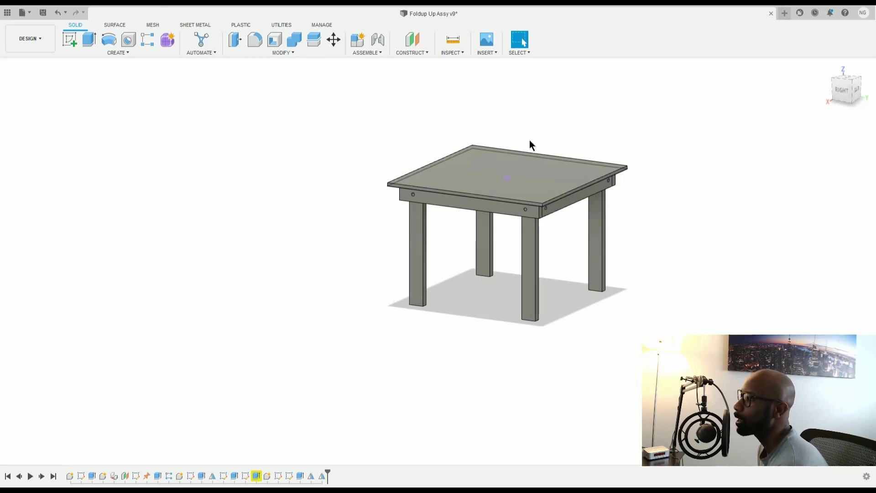
scroll(524, 144, up, 3)
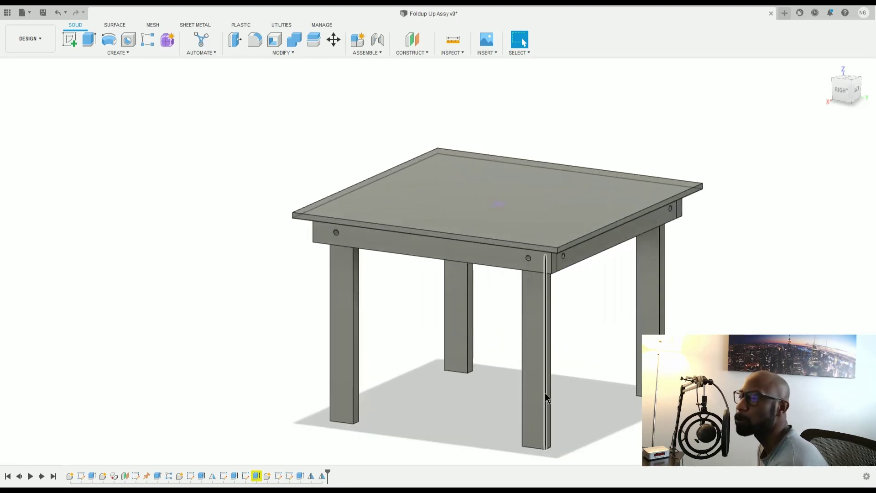